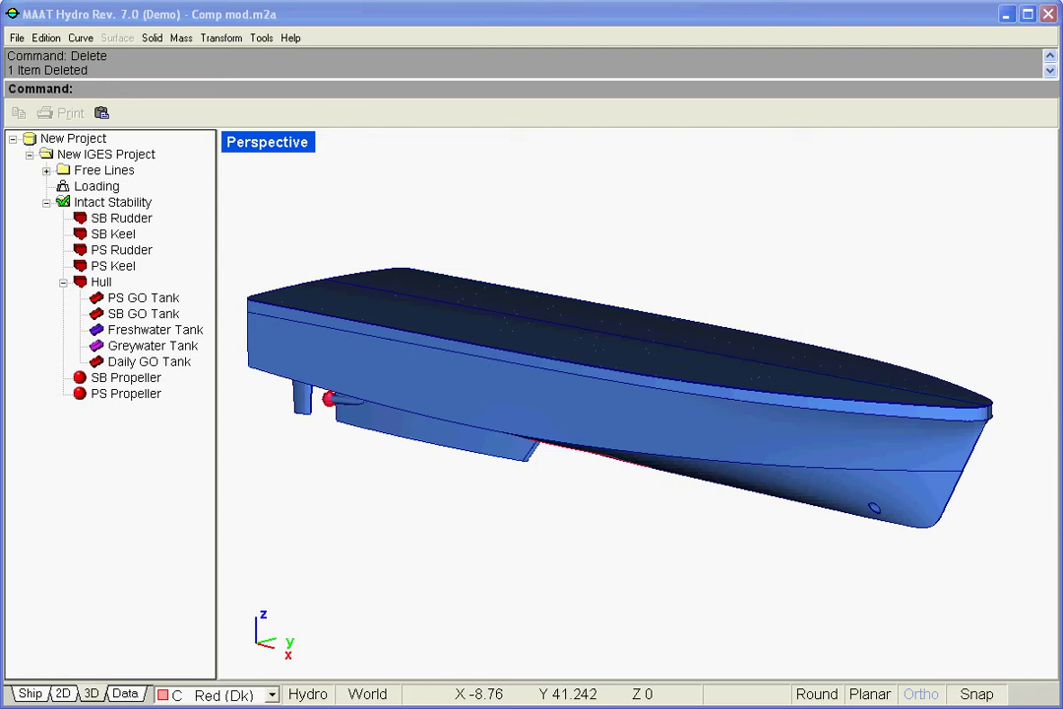
- Add a new workspace to New IGES Project and name it 'Damage Stability'
{"action": "left_click", "coordinate": [110, 155]}
{"action": "right_click", "coordinate": [126, 154]}
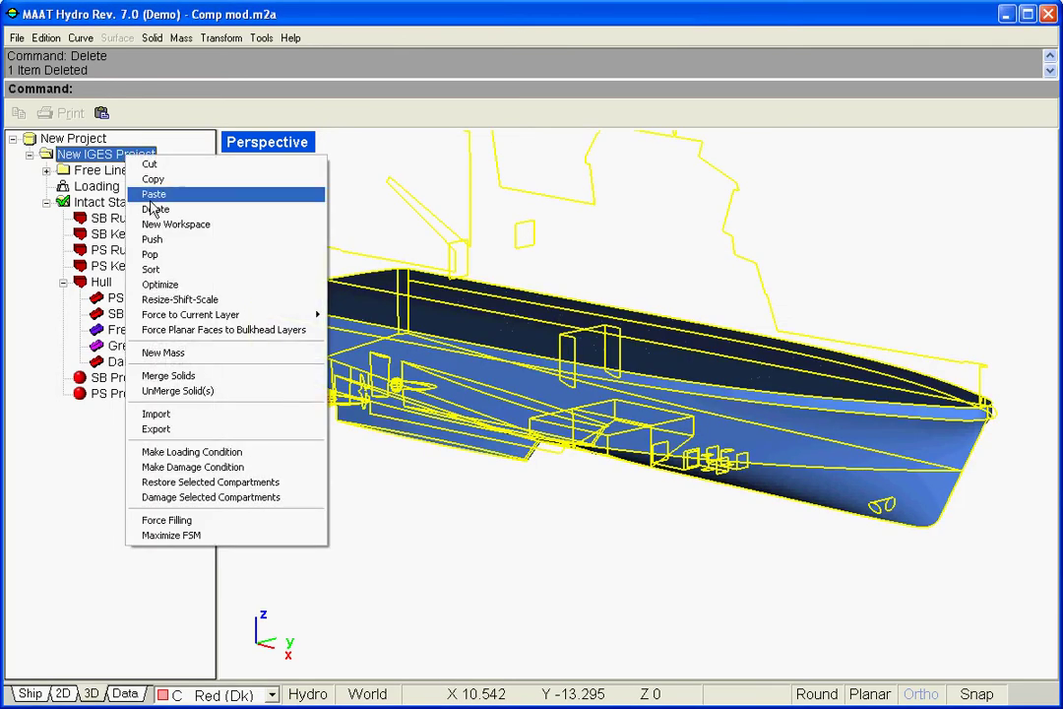
{"action": "left_click", "coordinate": [172, 224]}
{"action": "left_click", "coordinate": [88, 171]}
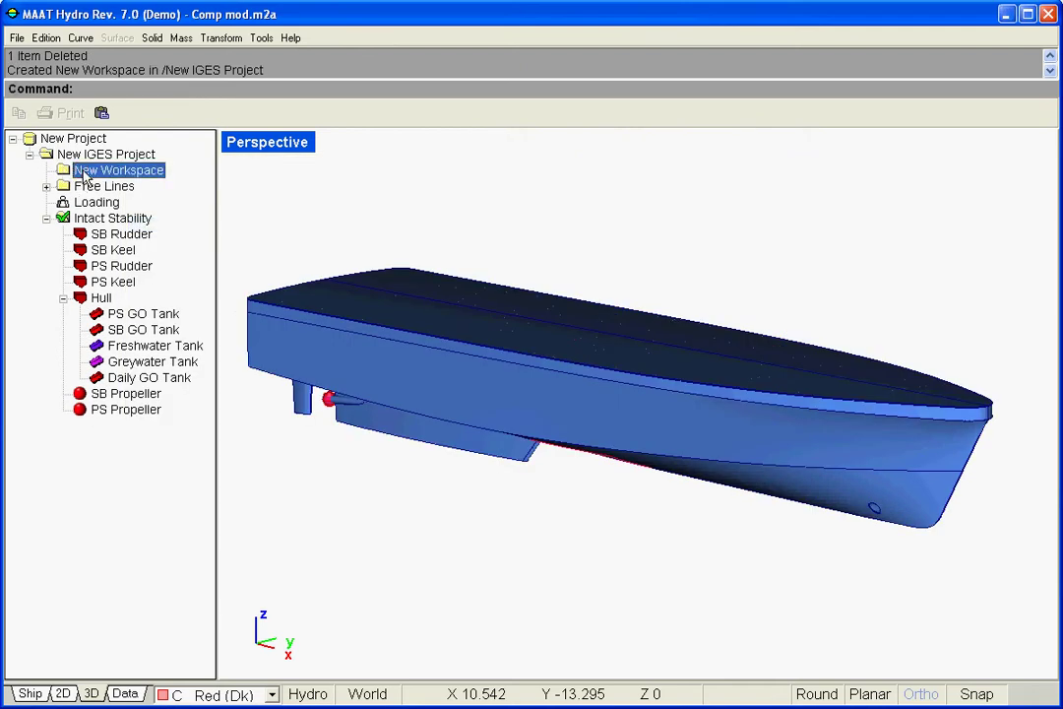
{"action": "type", "text": "Damage Stability"}
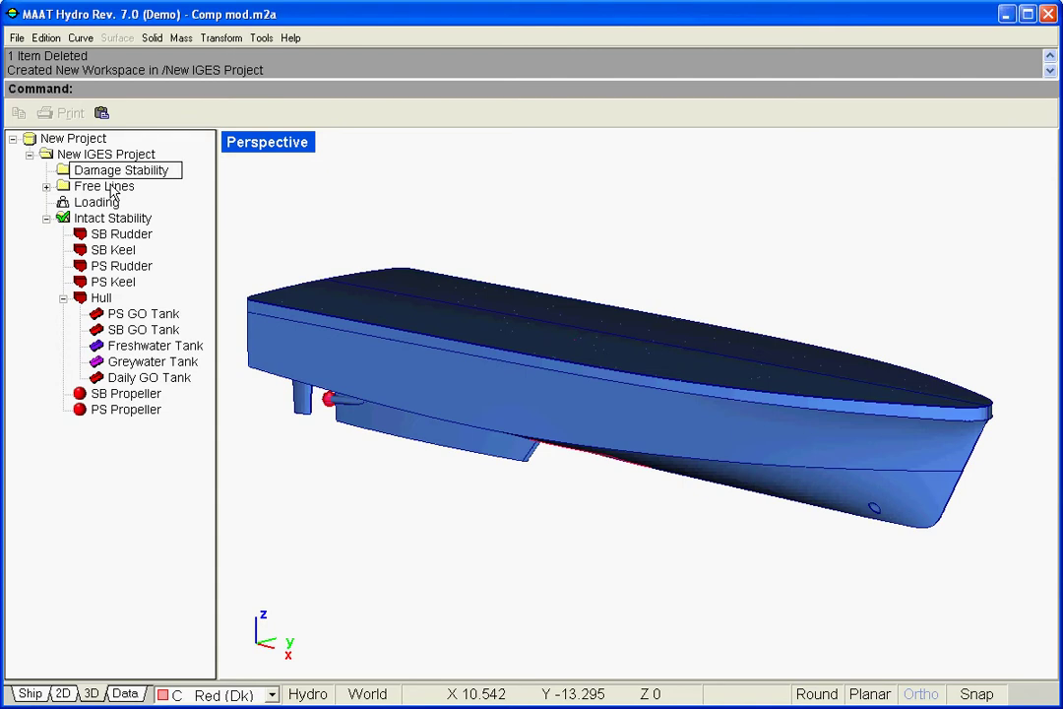
{"action": "key", "text": "Return"}
- Copy the SB/PS rudders, SB/PS keels, Hull and both propellers from Intact Stability
{"action": "left_click", "coordinate": [122, 237]}
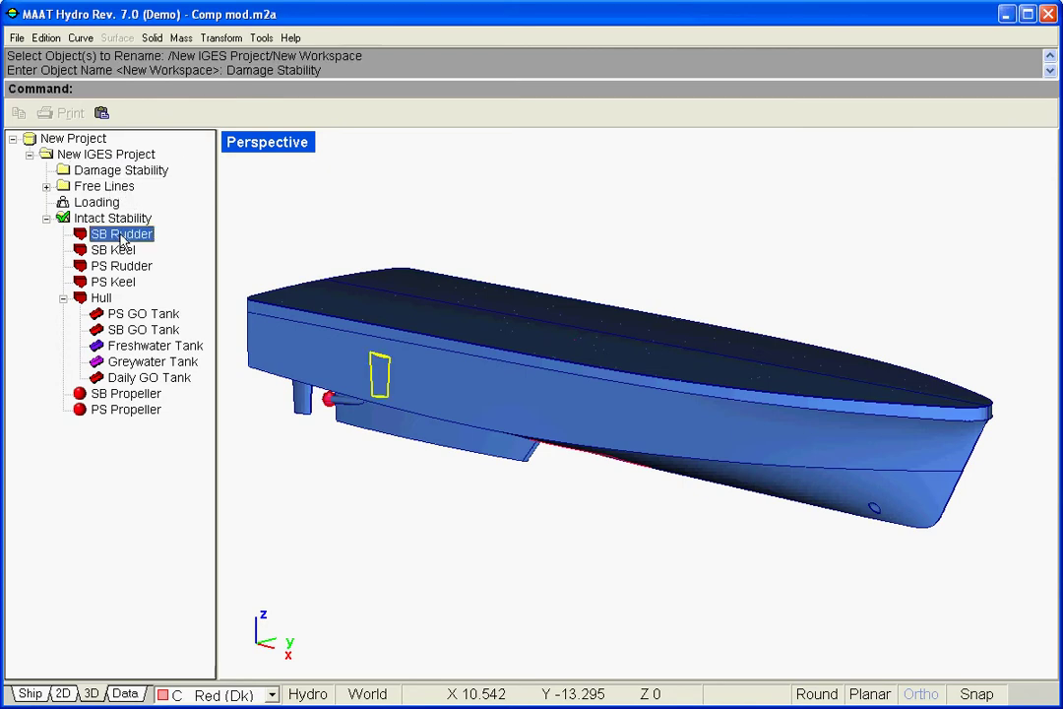
{"action": "left_click", "coordinate": [112, 250], "text": "ctrl"}
{"action": "left_click", "coordinate": [117, 266], "text": "ctrl"}
{"action": "left_click", "coordinate": [112, 282], "text": "ctrl"}
{"action": "left_click", "coordinate": [102, 298], "text": "ctrl"}
{"action": "left_click", "coordinate": [106, 396], "text": "ctrl"}
{"action": "left_click", "coordinate": [104, 410], "text": "ctrl"}
{"action": "right_click", "coordinate": [105, 411]}
{"action": "left_click", "coordinate": [131, 430]}
{"action": "left_click", "coordinate": [117, 169]}
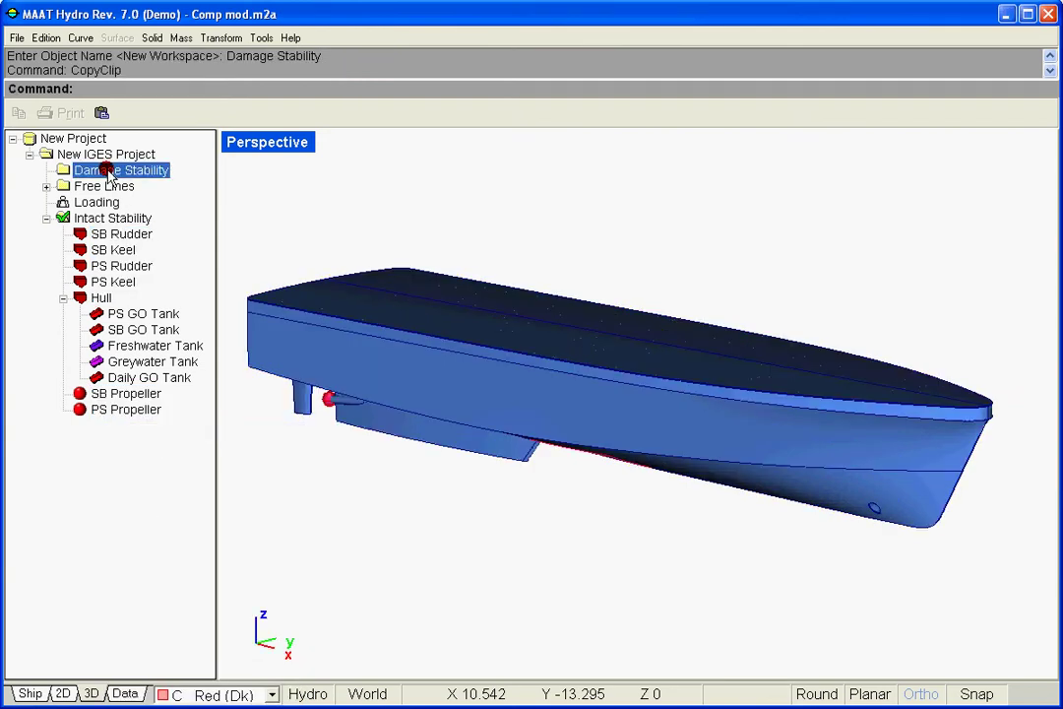
{"action": "right_click", "coordinate": [111, 173]}
- Paste the copied hull and appendages into Damage Stability and make it the active workspace
{"action": "left_click", "coordinate": [135, 208]}
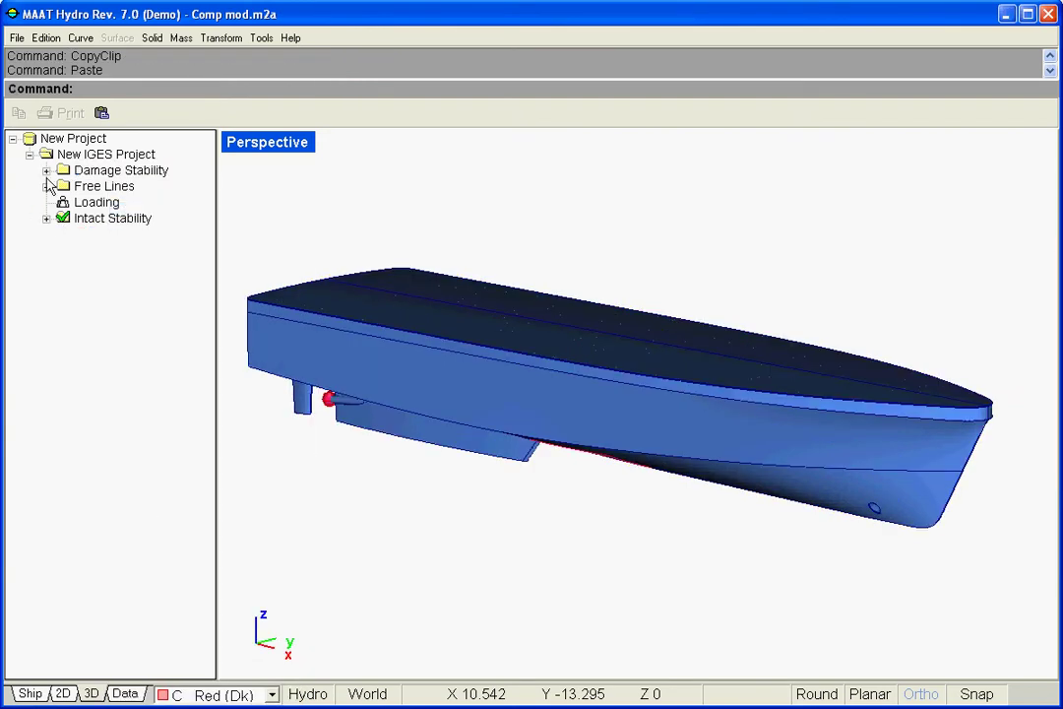
{"action": "left_click", "coordinate": [46, 171]}
{"action": "double_click", "coordinate": [94, 172]}
- Delete the five tanks, from PS GO Tank onward, inside the pasted Hull
{"action": "left_click", "coordinate": [63, 250]}
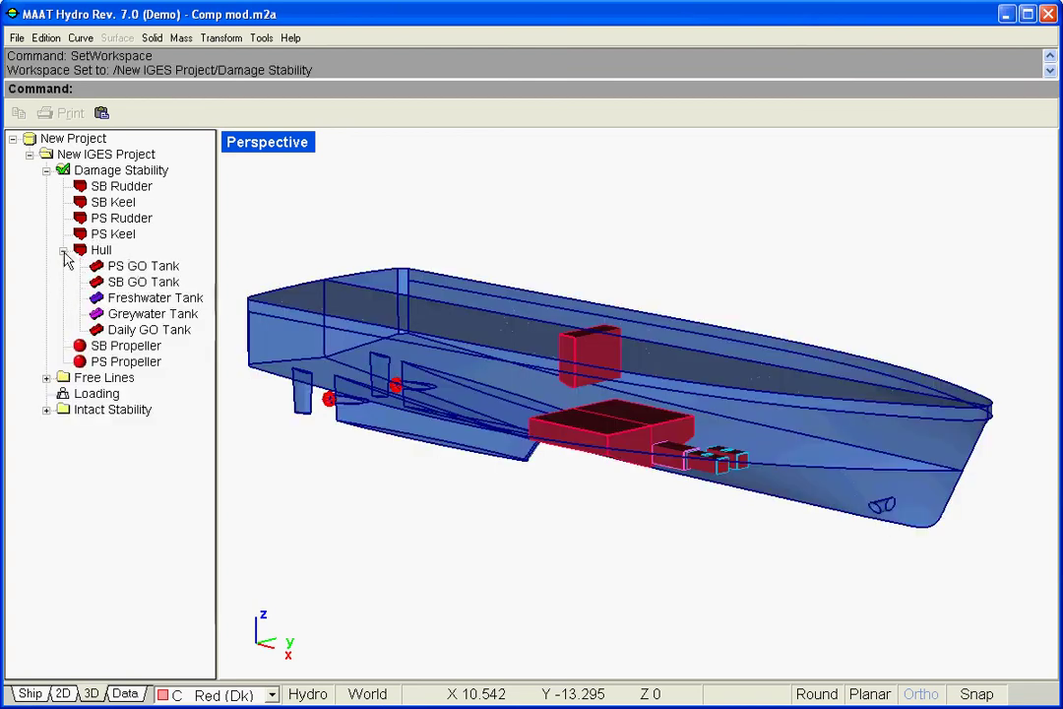
{"action": "left_click", "coordinate": [138, 266]}
{"action": "left_click", "coordinate": [143, 329], "text": "shift"}
{"action": "right_click", "coordinate": [135, 330]}
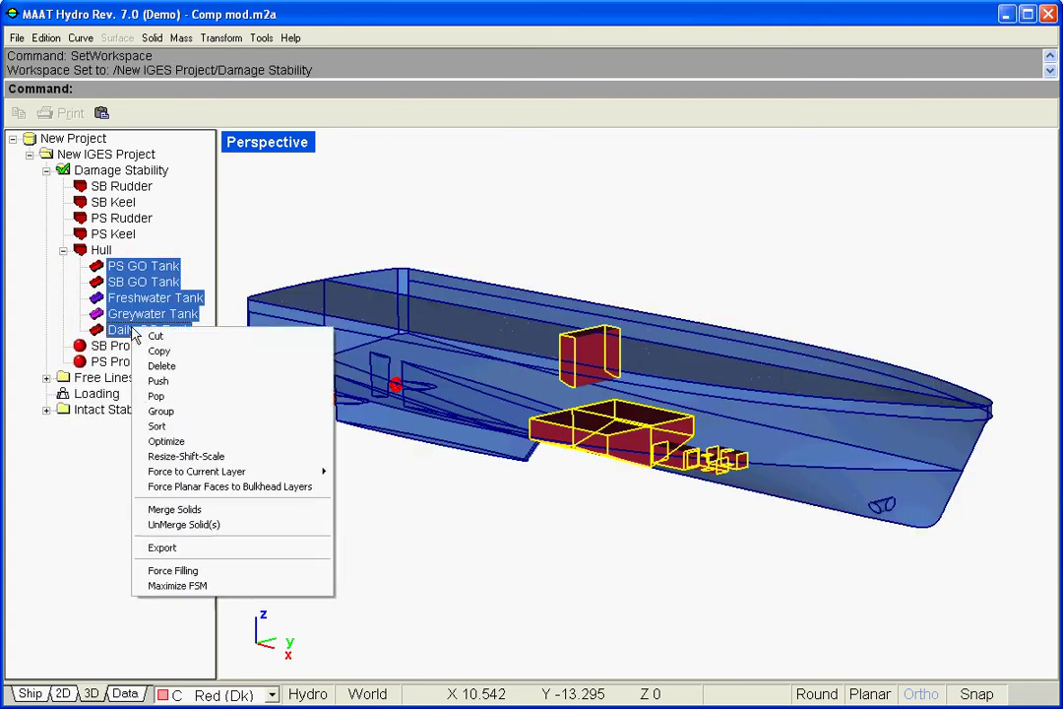
{"action": "left_click", "coordinate": [162, 366]}
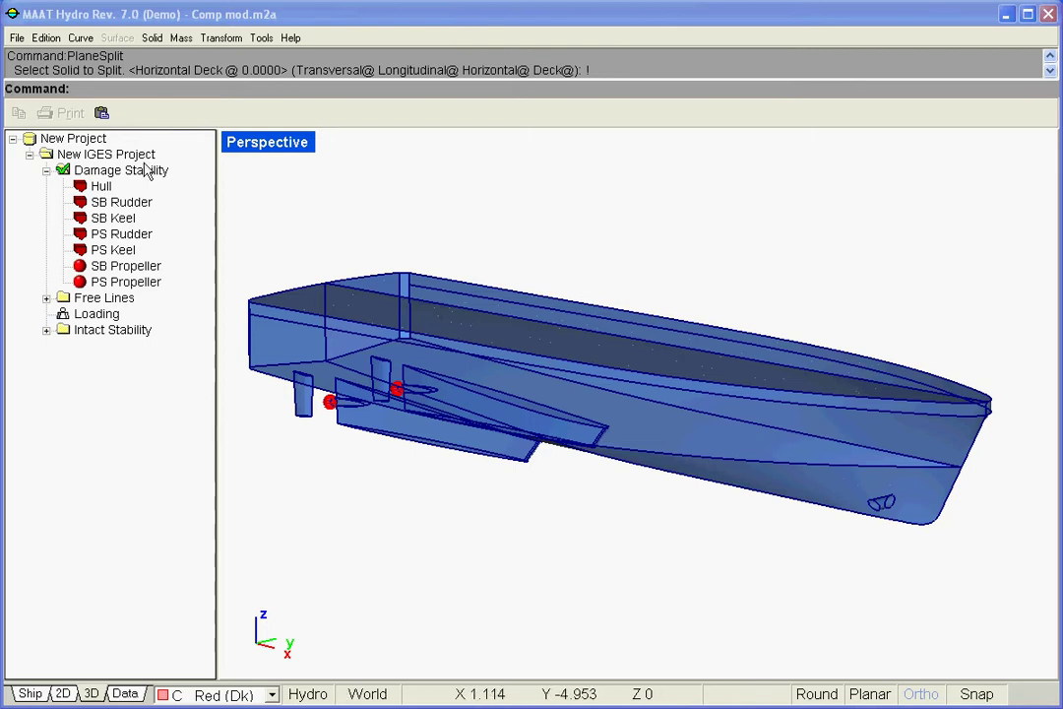
{"action": "left_click", "coordinate": [153, 37]}
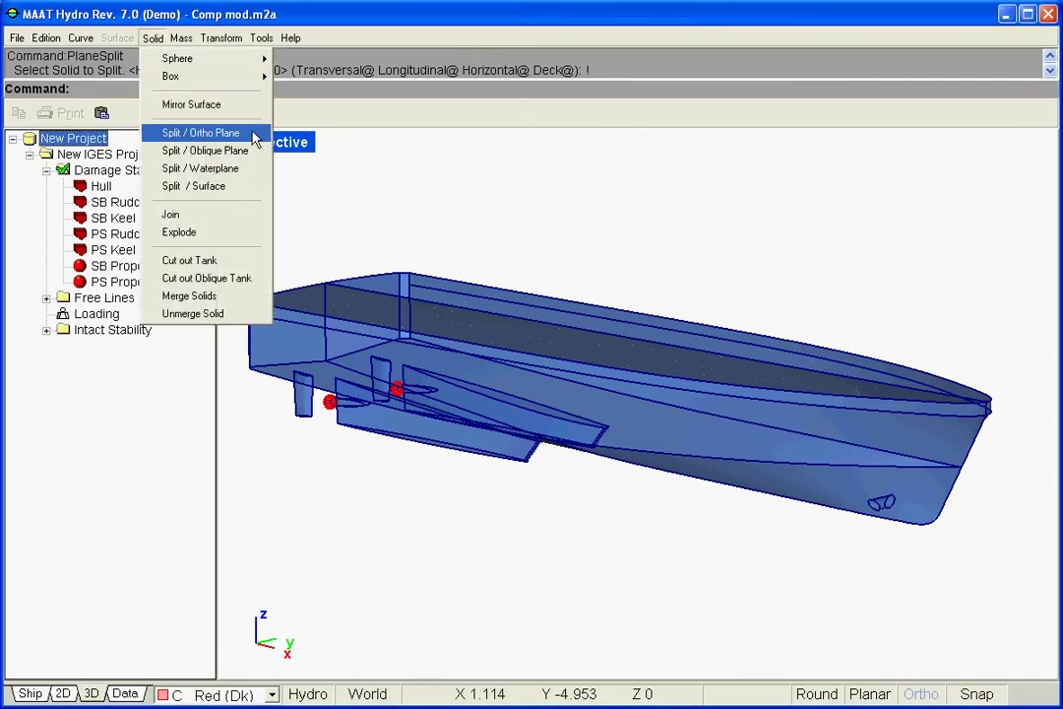
- Split the Hull with an orthogonal transversal plane at t3.5, producing Hull [-] and Hull [+]
{"action": "left_click", "coordinate": [201, 132]}
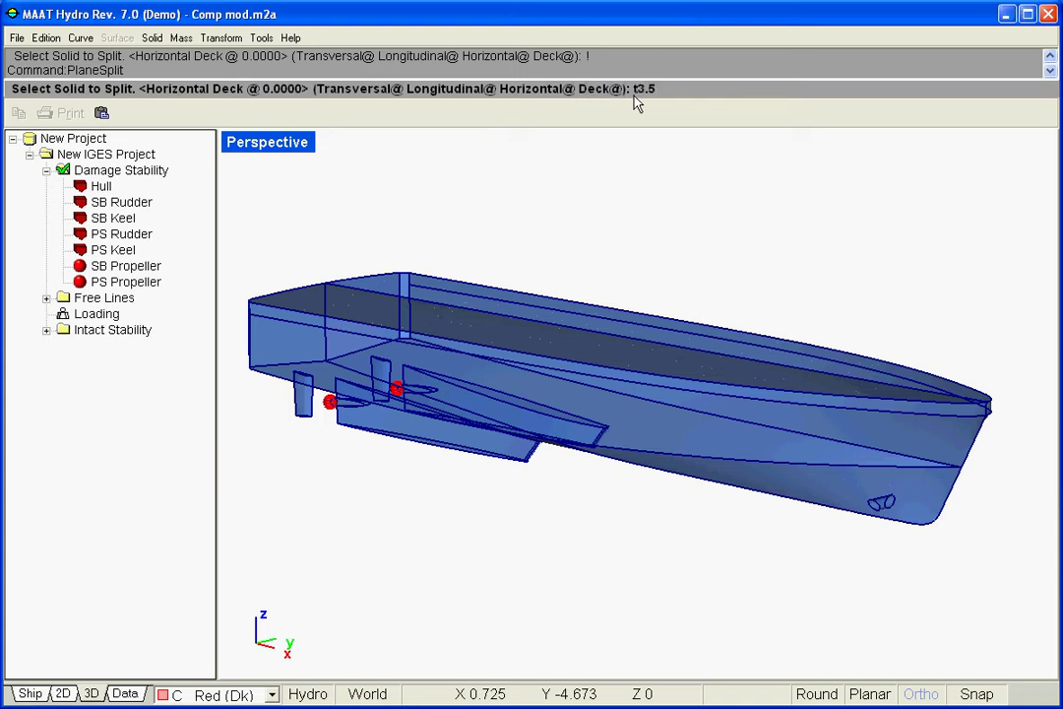
{"action": "key", "text": "Return"}
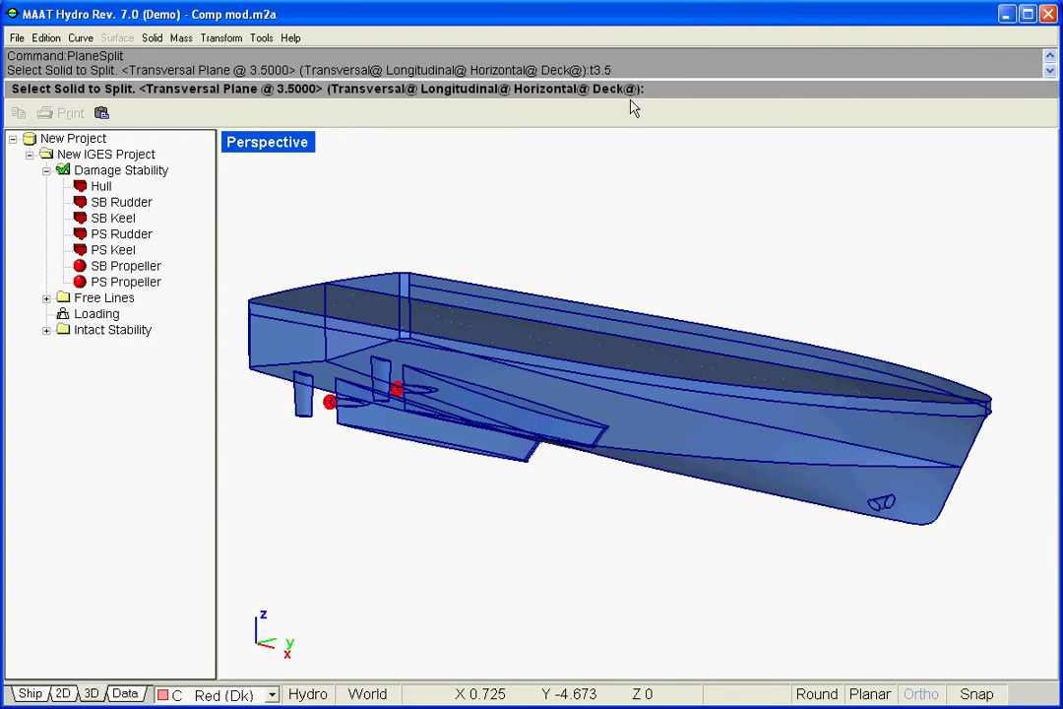
{"action": "left_click", "coordinate": [101, 187]}
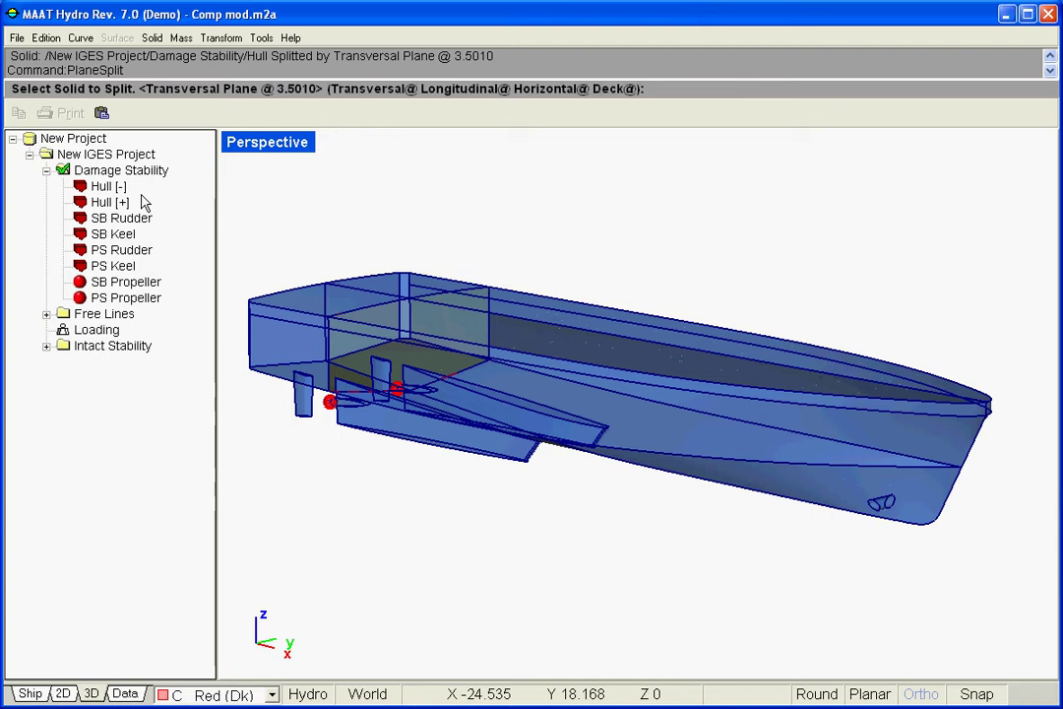
{"action": "left_click", "coordinate": [116, 187]}
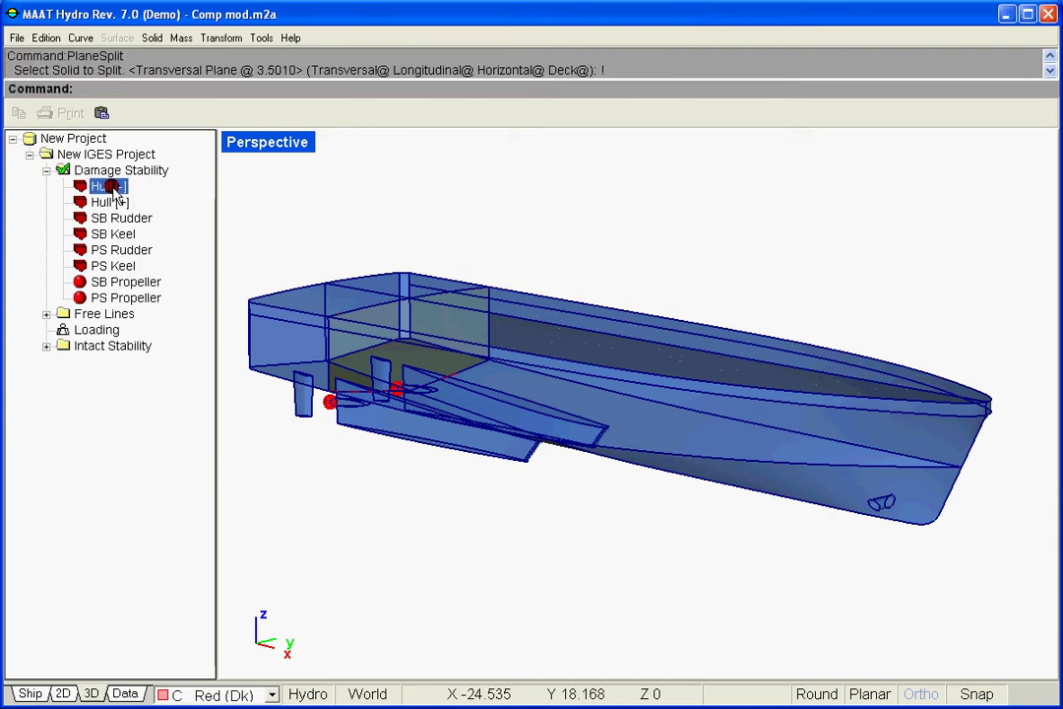
- Rename the Hull [-] piece to C1
{"action": "left_click", "coordinate": [119, 187]}
{"action": "type", "text": "C1"}
{"action": "key", "text": "Return"}
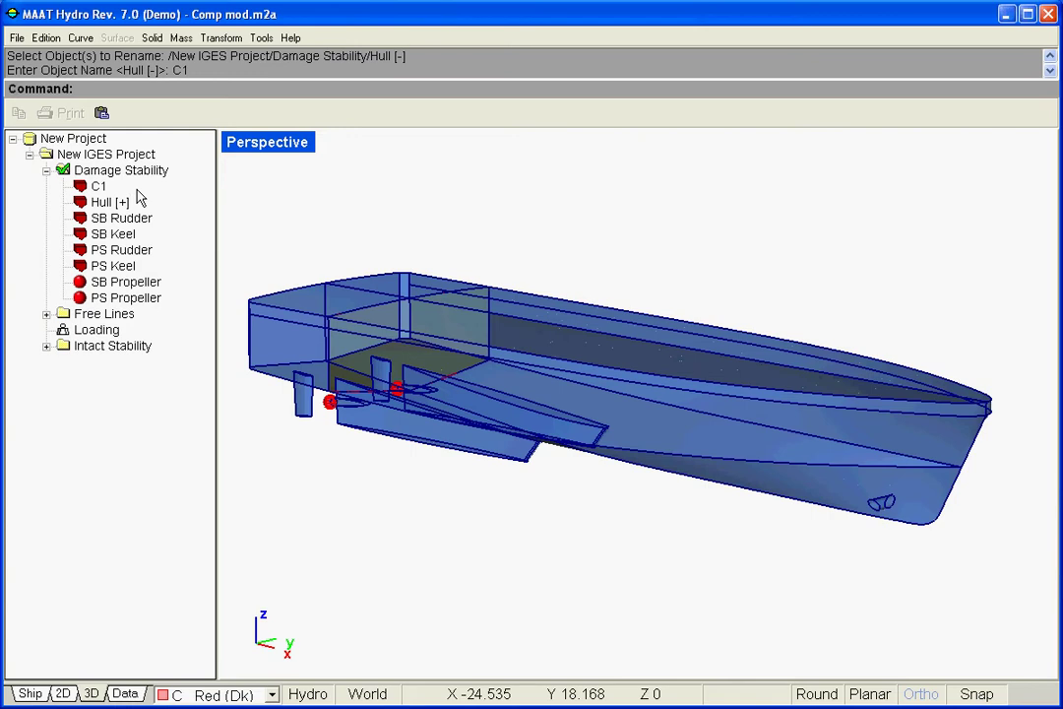
- Split the forward hull piece successively with transversal planes at 10, 17 and 22.5
{"action": "left_click", "coordinate": [153, 37]}
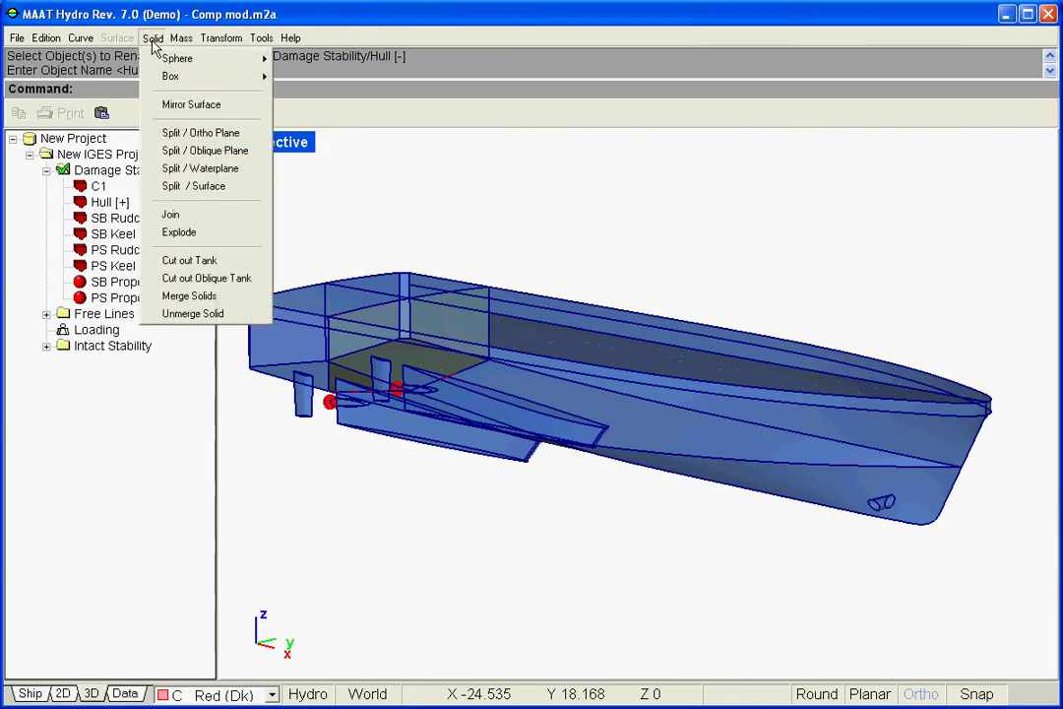
{"action": "left_click", "coordinate": [242, 134]}
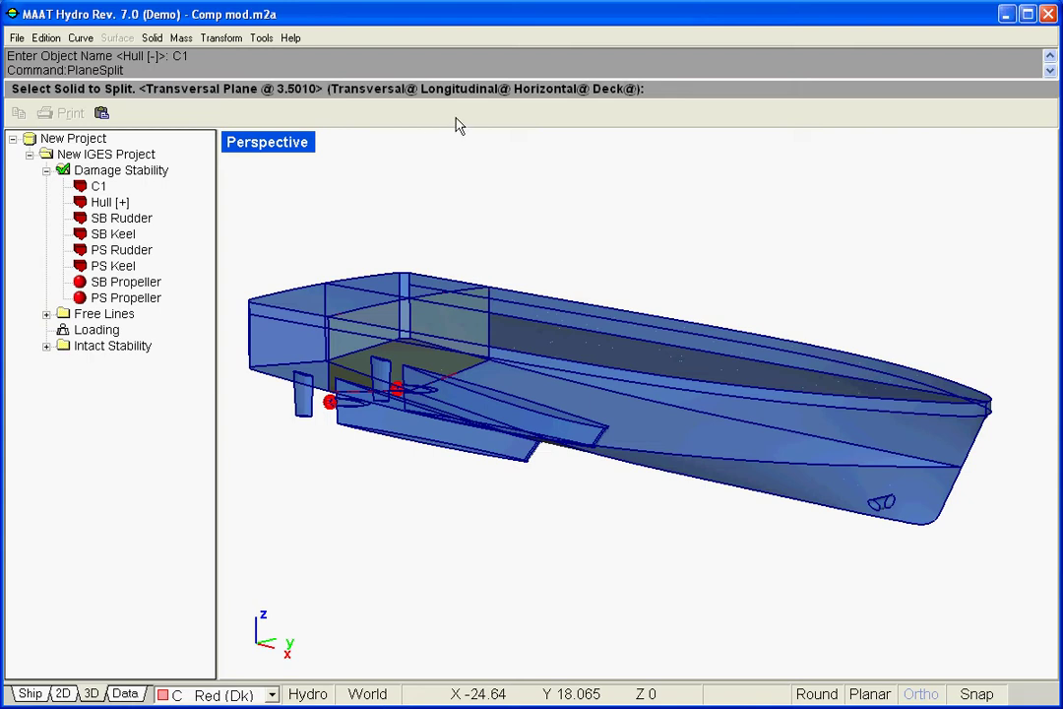
{"action": "type", "text": "10"}
{"action": "key", "text": "Return"}
{"action": "left_click", "coordinate": [109, 202]}
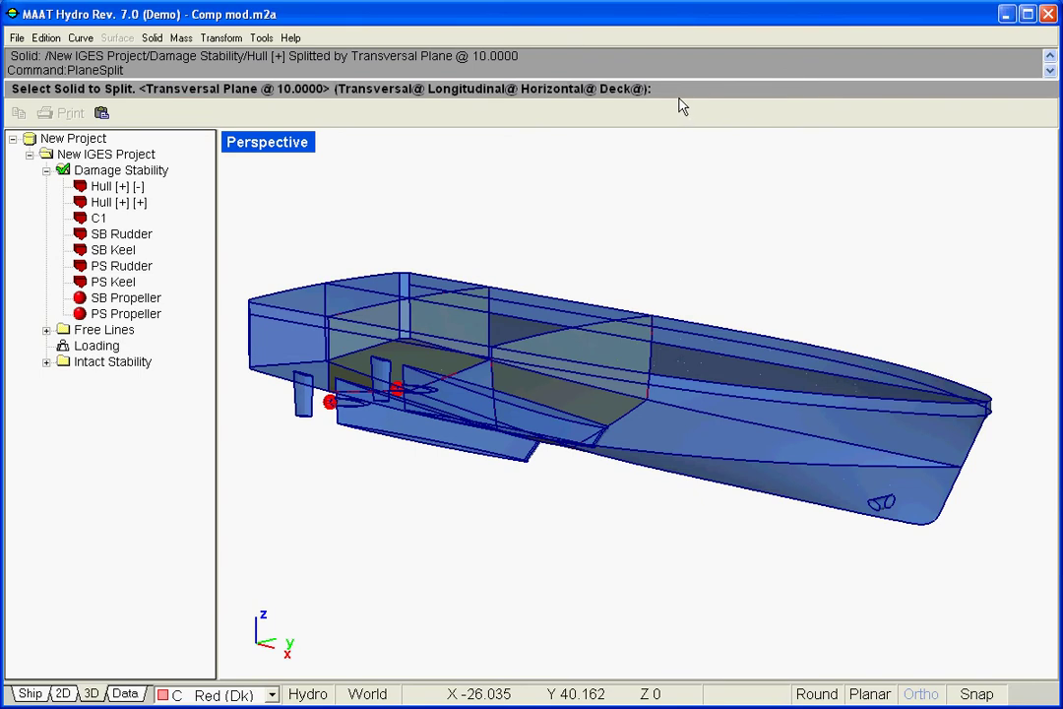
{"action": "type", "text": "17"}
{"action": "key", "text": "Return"}
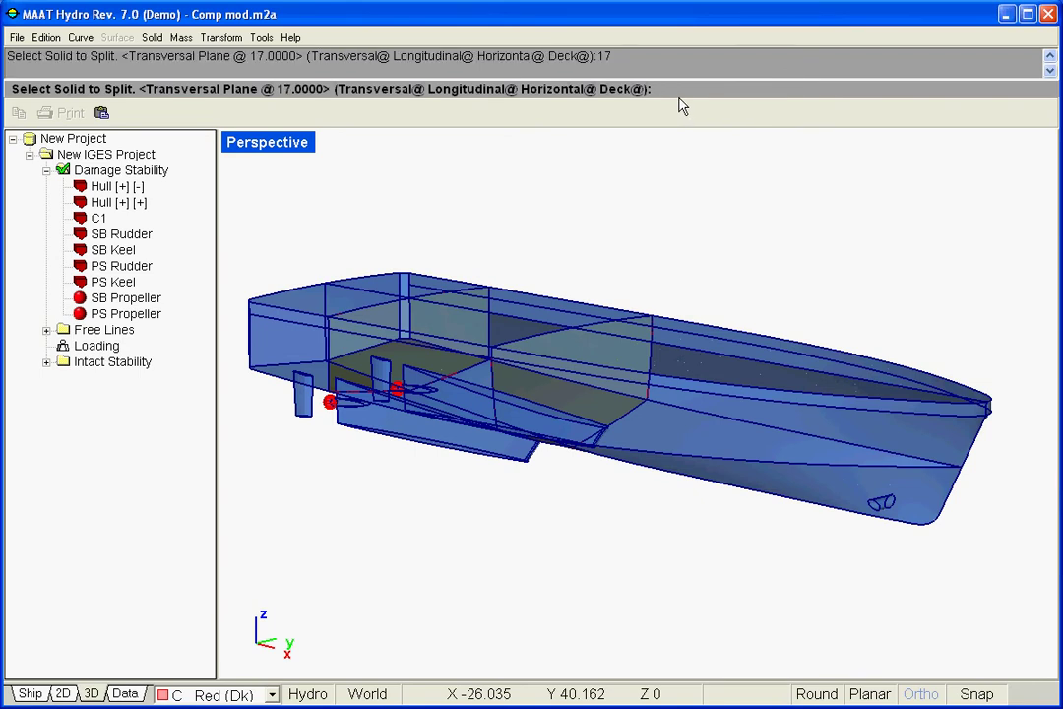
{"action": "left_click", "coordinate": [123, 201]}
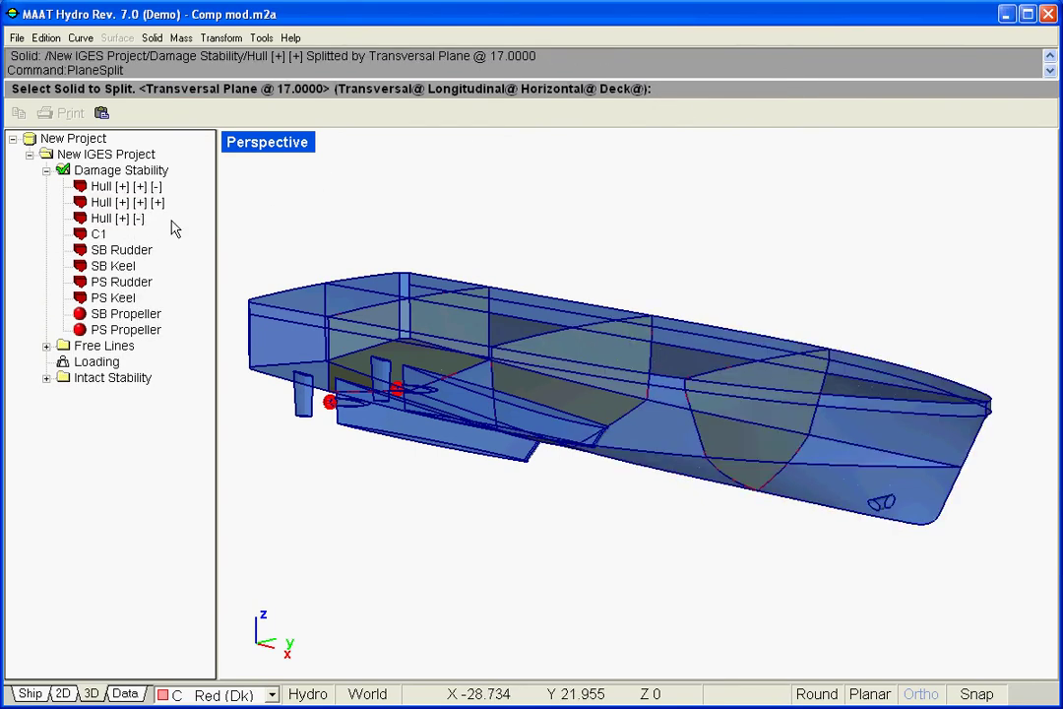
{"action": "type", "text": "22.5"}
{"action": "key", "text": "Return"}
{"action": "left_click", "coordinate": [157, 204]}
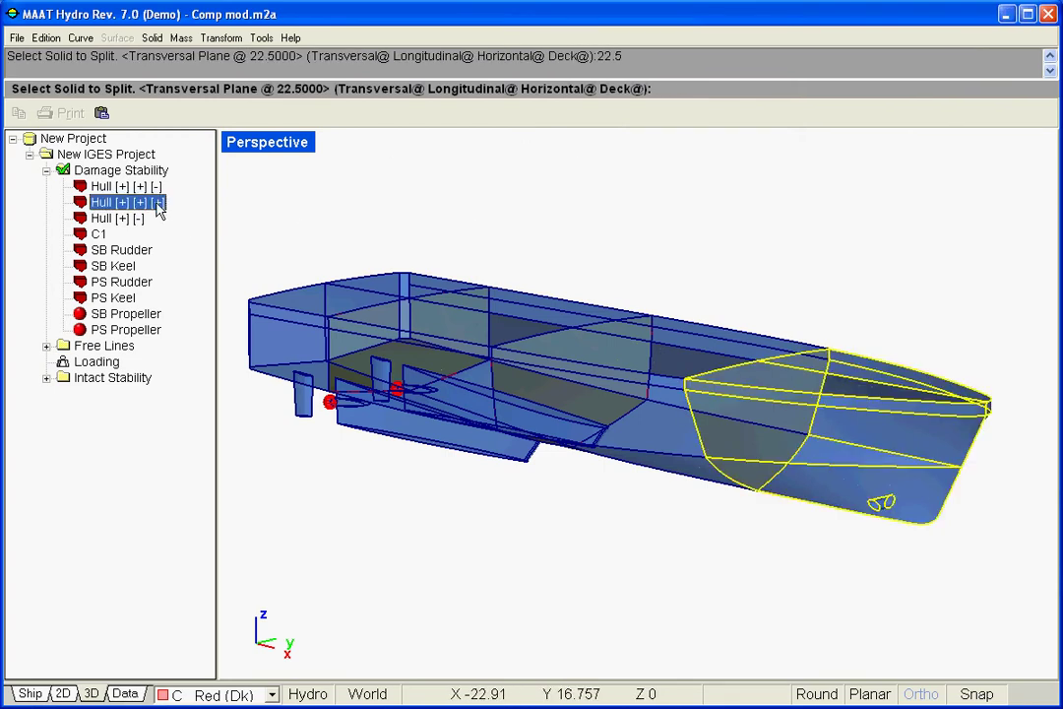
{"action": "left_click", "coordinate": [123, 234]}
{"action": "left_click", "coordinate": [126, 235]}
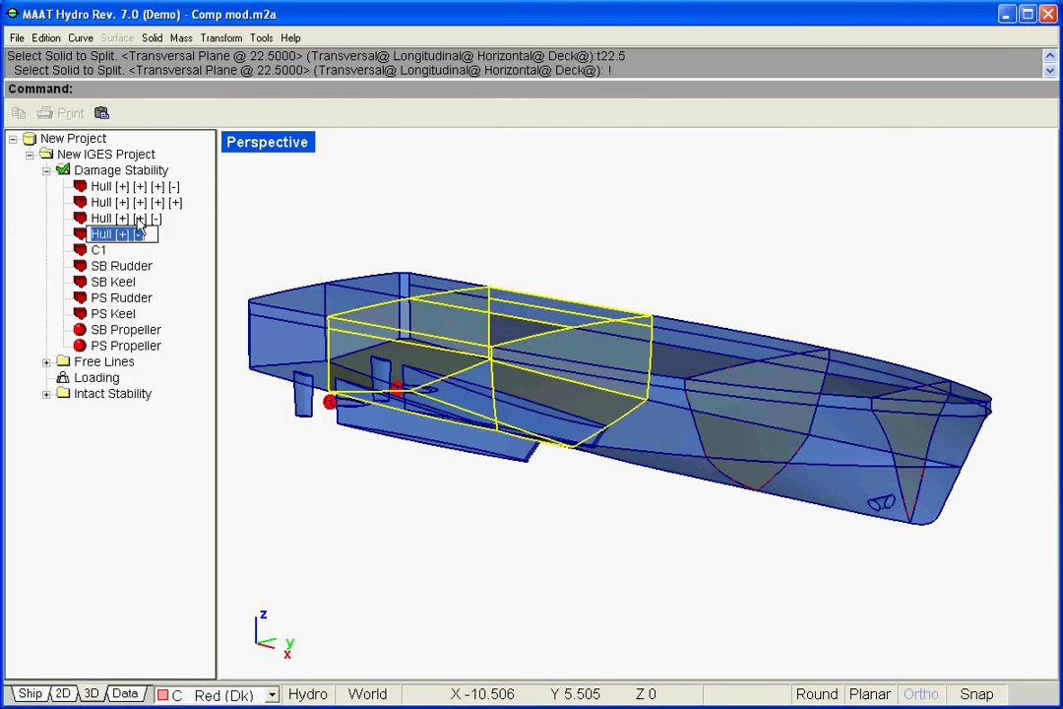
- Rename Hull [+] [-] to C2 and Hull [+] [+] [-] to C3
{"action": "type", "text": "C2"}
{"action": "key", "text": "Return"}
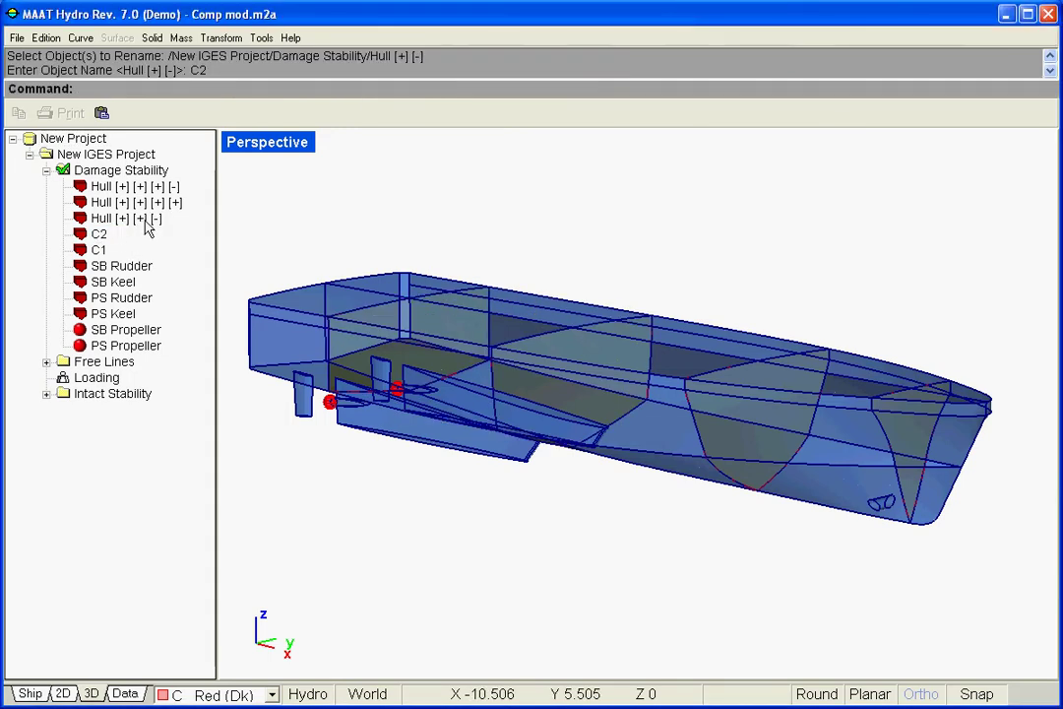
{"action": "left_click", "coordinate": [144, 221]}
{"action": "left_click", "coordinate": [128, 221]}
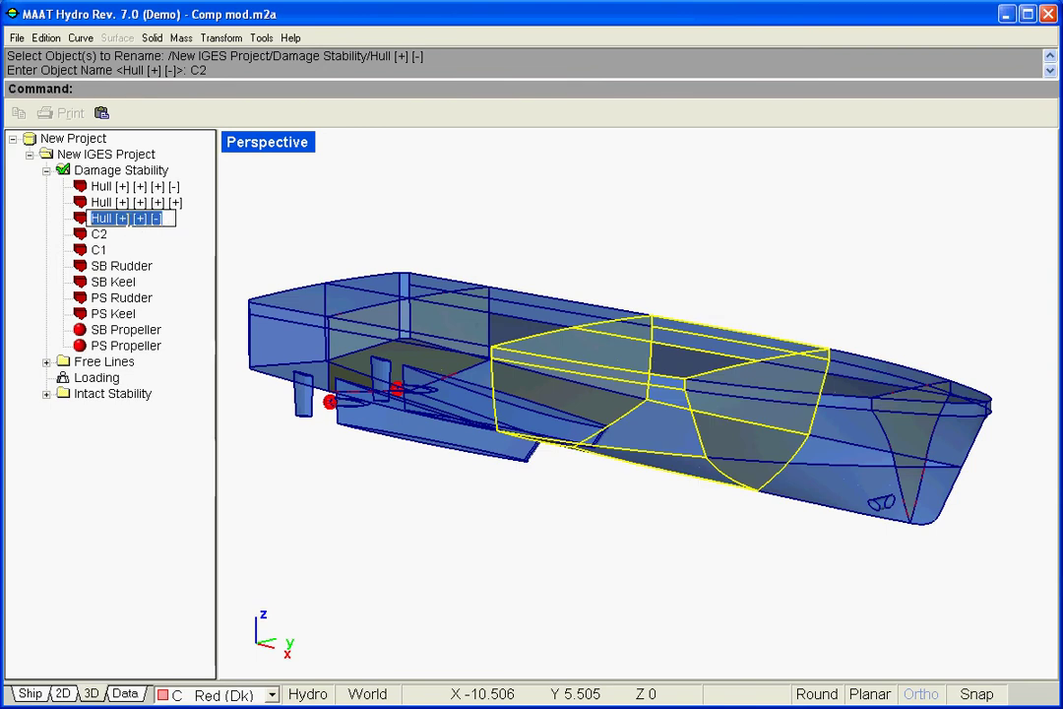
{"action": "type", "text": "C3"}
{"action": "key", "text": "Return"}
- Rename Hull [+] [+] [+] [-] to C4 and the bow piece to C5
{"action": "left_click", "coordinate": [129, 187]}
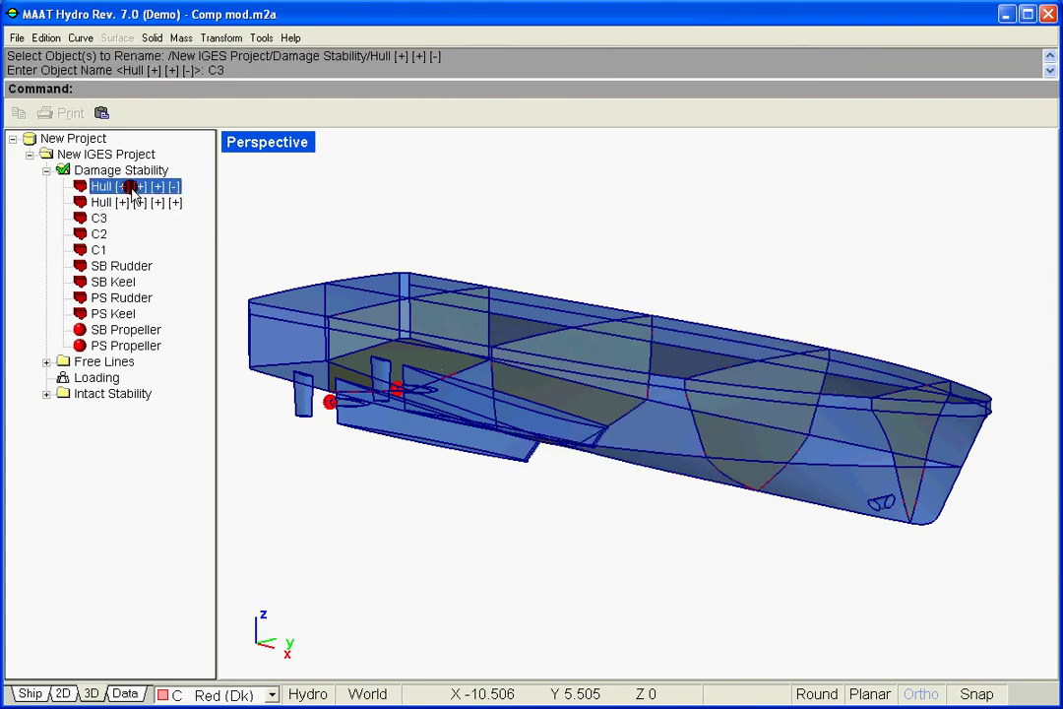
{"action": "left_click", "coordinate": [132, 189]}
{"action": "type", "text": "C4"}
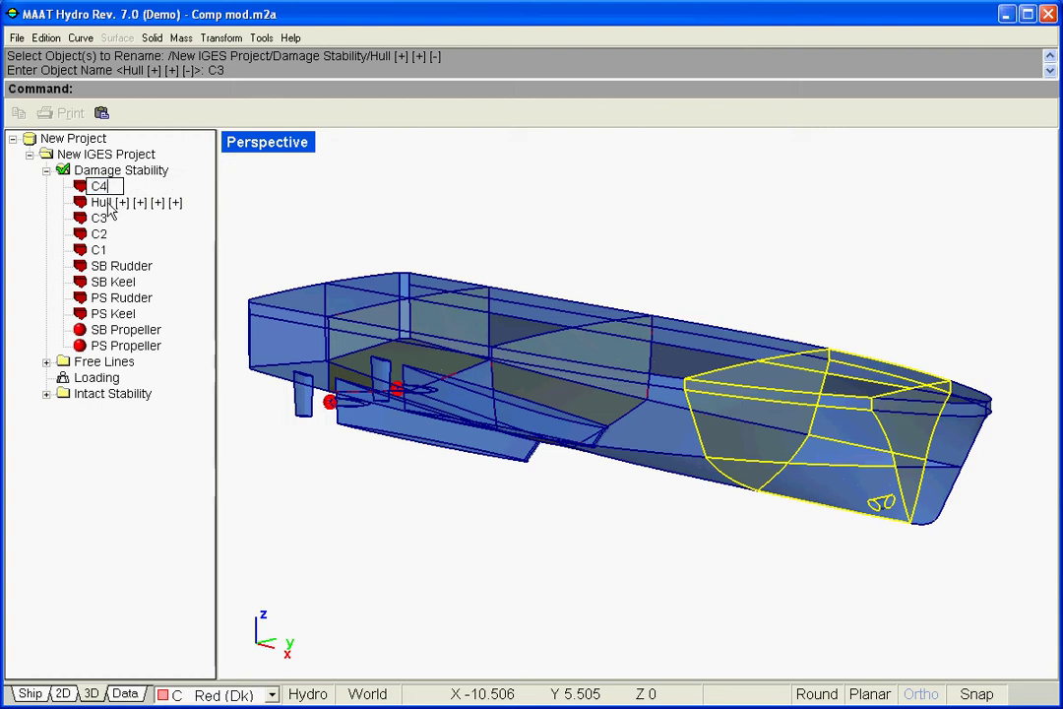
{"action": "key", "text": "Return"}
{"action": "left_click", "coordinate": [110, 202]}
{"action": "left_click", "coordinate": [111, 203]}
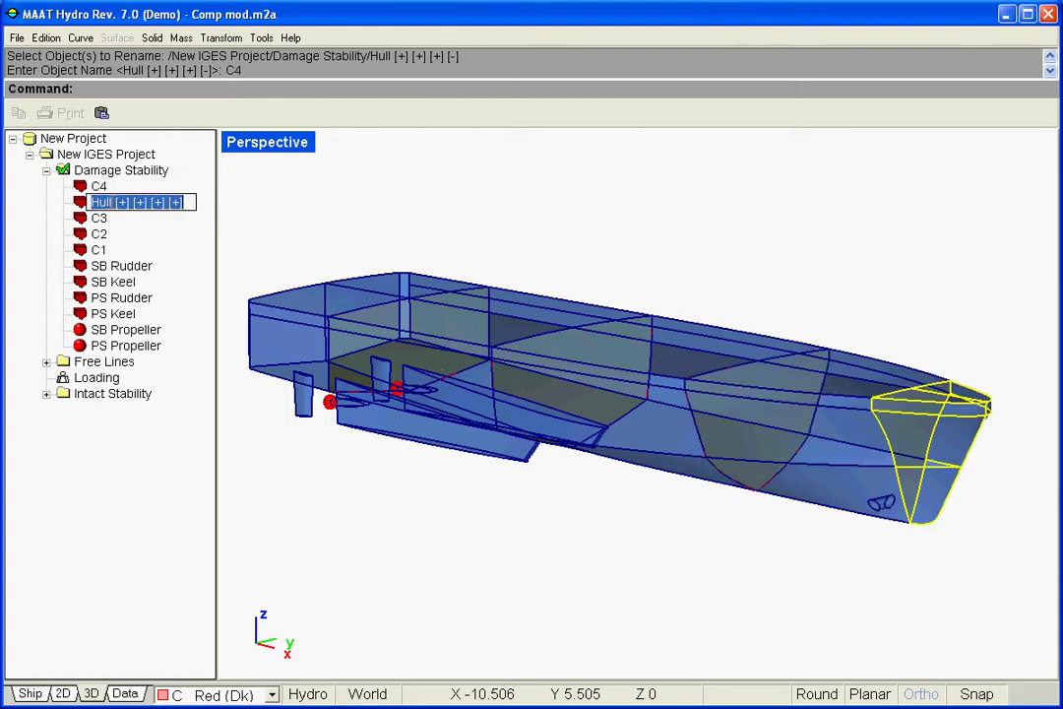
{"action": "type", "text": "C5"}
{"action": "key", "text": "Return"}
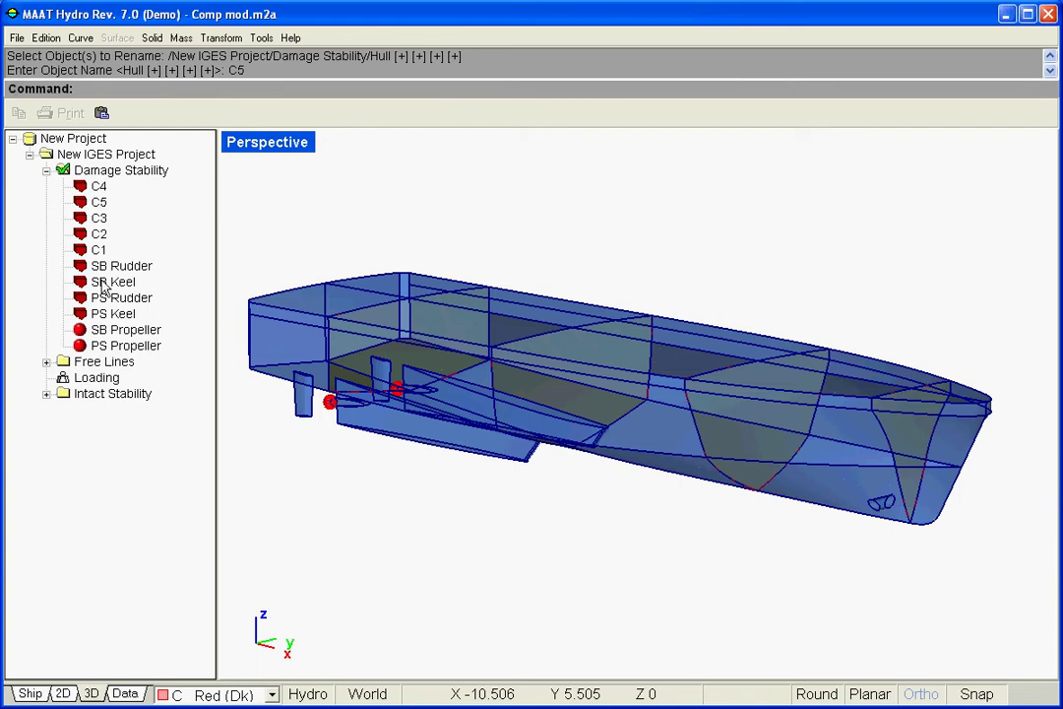
{"action": "left_click", "coordinate": [46, 392]}
- Copy the Daily GO Tank from the intact Hull into compartment C2
{"action": "left_click", "coordinate": [63, 473]}
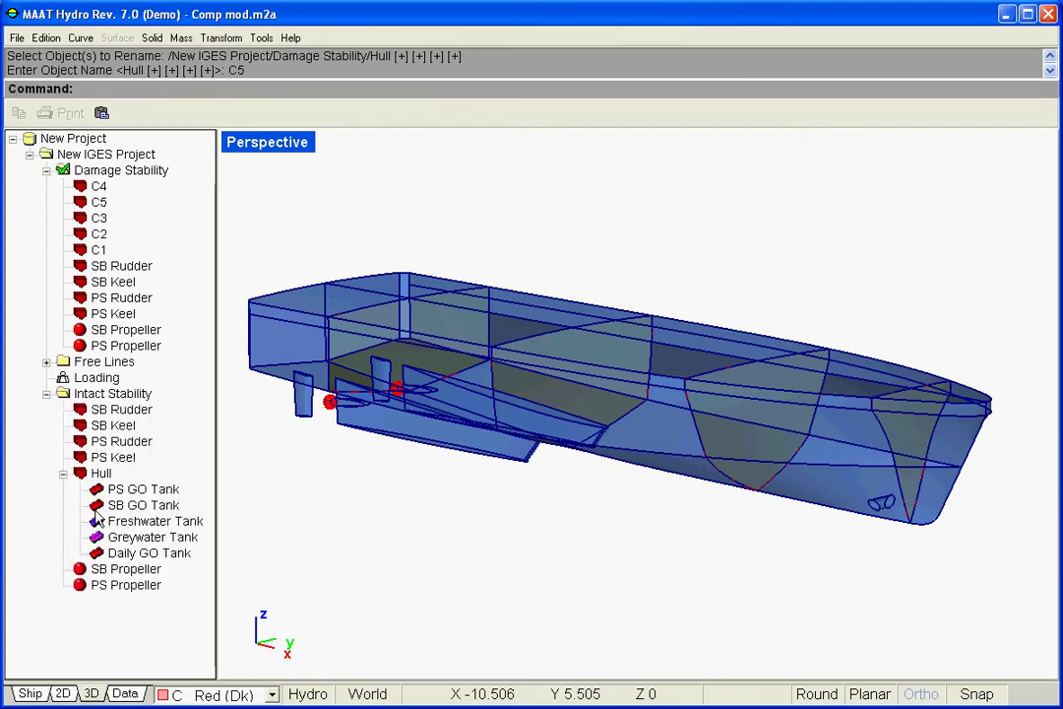
{"action": "right_click", "coordinate": [159, 554]}
{"action": "left_click", "coordinate": [187, 578]}
{"action": "right_click", "coordinate": [108, 233]}
{"action": "left_click", "coordinate": [147, 279]}
- Copy the four tanks from PS GO Tank through Greywater Tank into compartment C3
{"action": "left_click", "coordinate": [146, 489]}
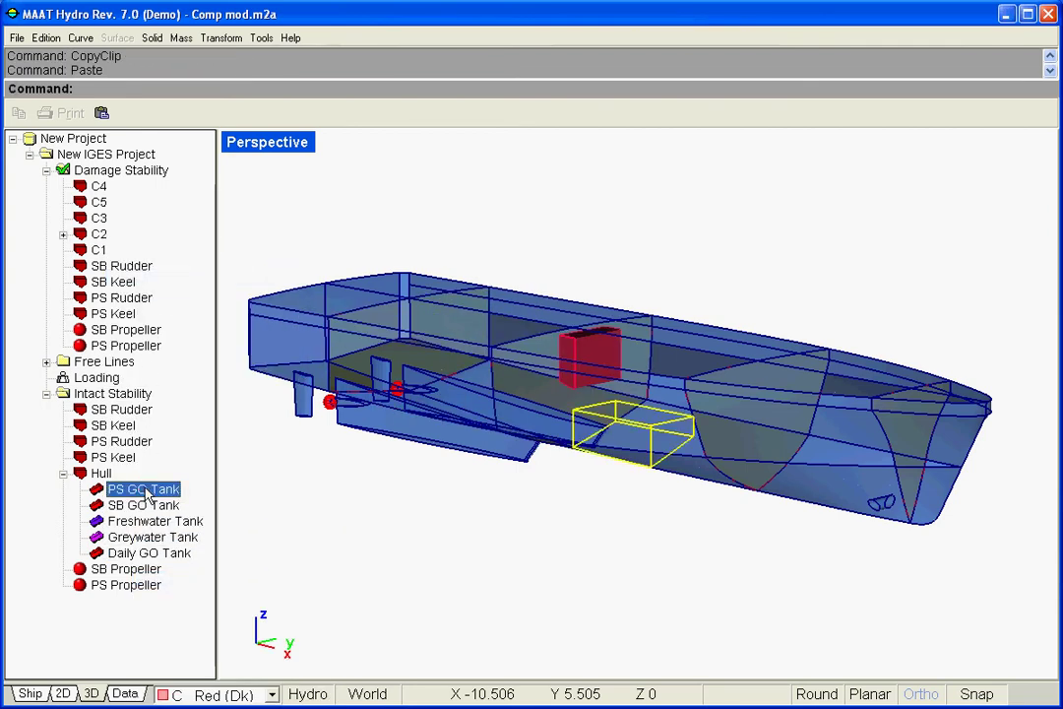
{"action": "left_click", "coordinate": [146, 539], "text": "shift"}
{"action": "right_click", "coordinate": [147, 539]}
{"action": "left_click", "coordinate": [192, 560]}
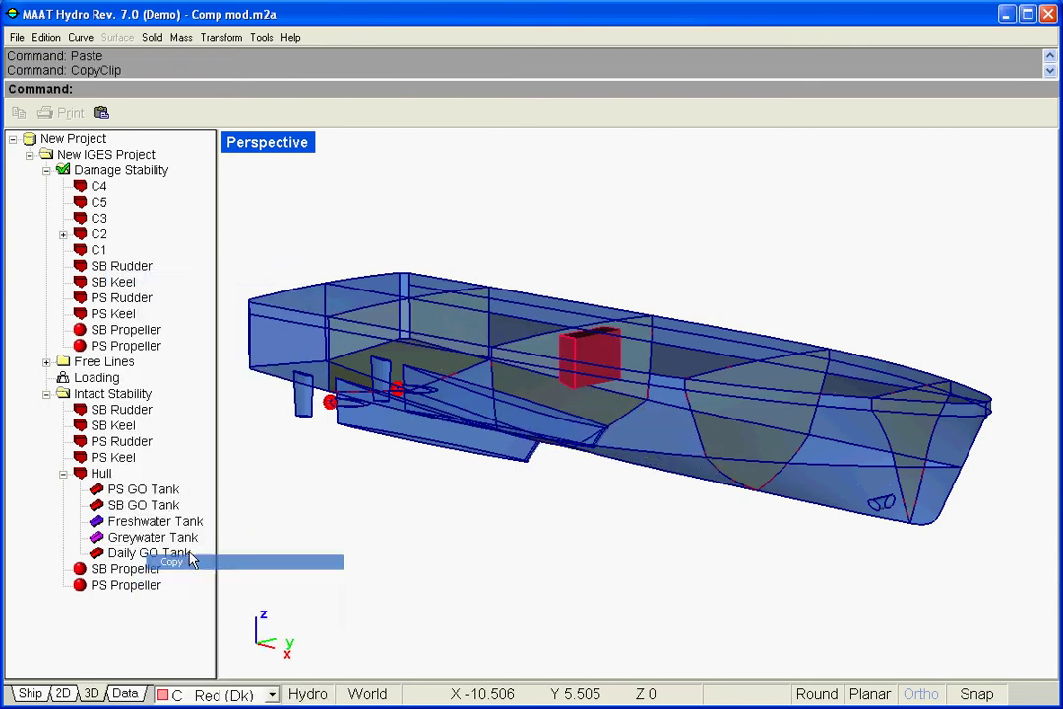
{"action": "right_click", "coordinate": [98, 217]}
{"action": "left_click", "coordinate": [133, 257]}
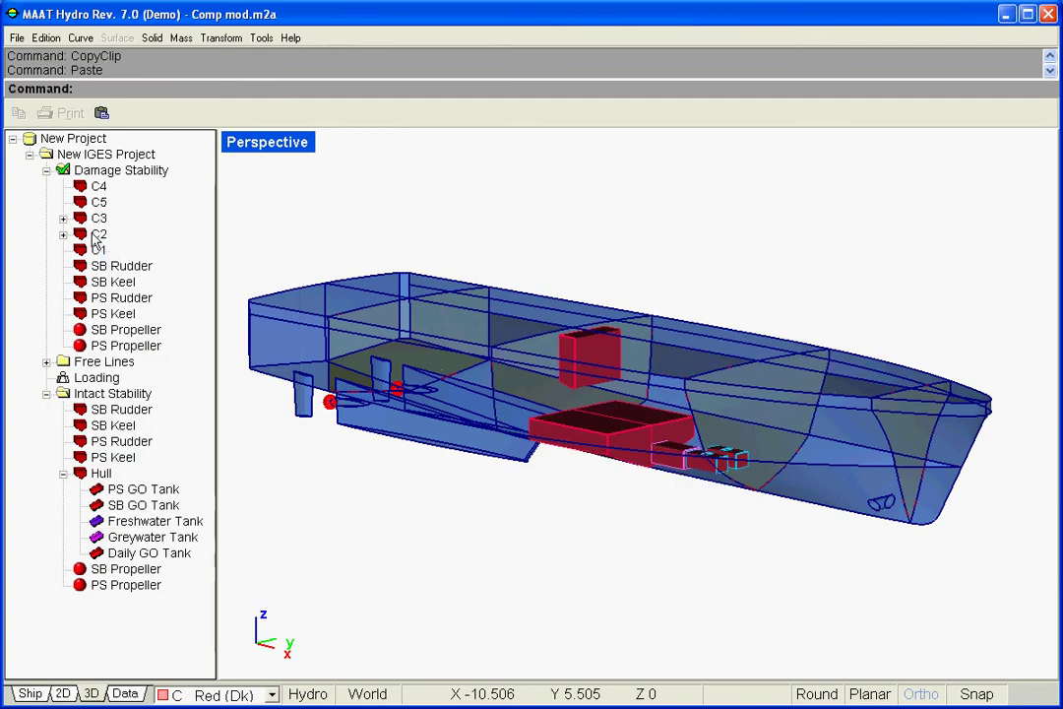
{"action": "left_click", "coordinate": [46, 393]}
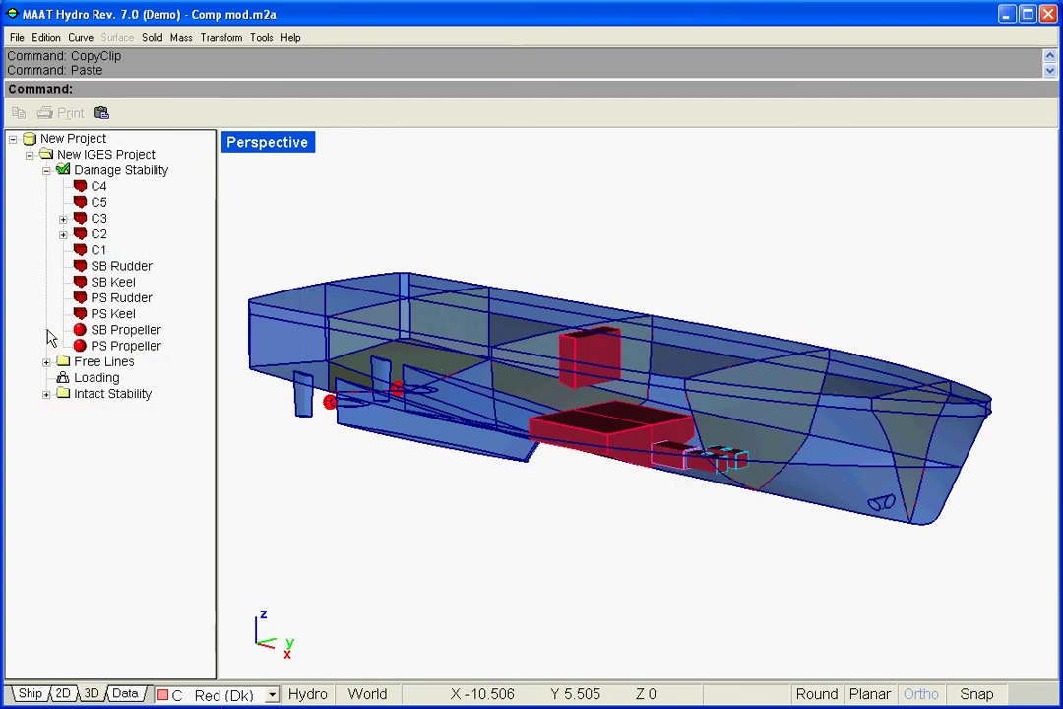
{"action": "left_click", "coordinate": [63, 233]}
{"action": "left_click", "coordinate": [63, 218]}
{"action": "right_click_drag", "start_coordinate": [538, 456], "coordinate": [717, 444]}
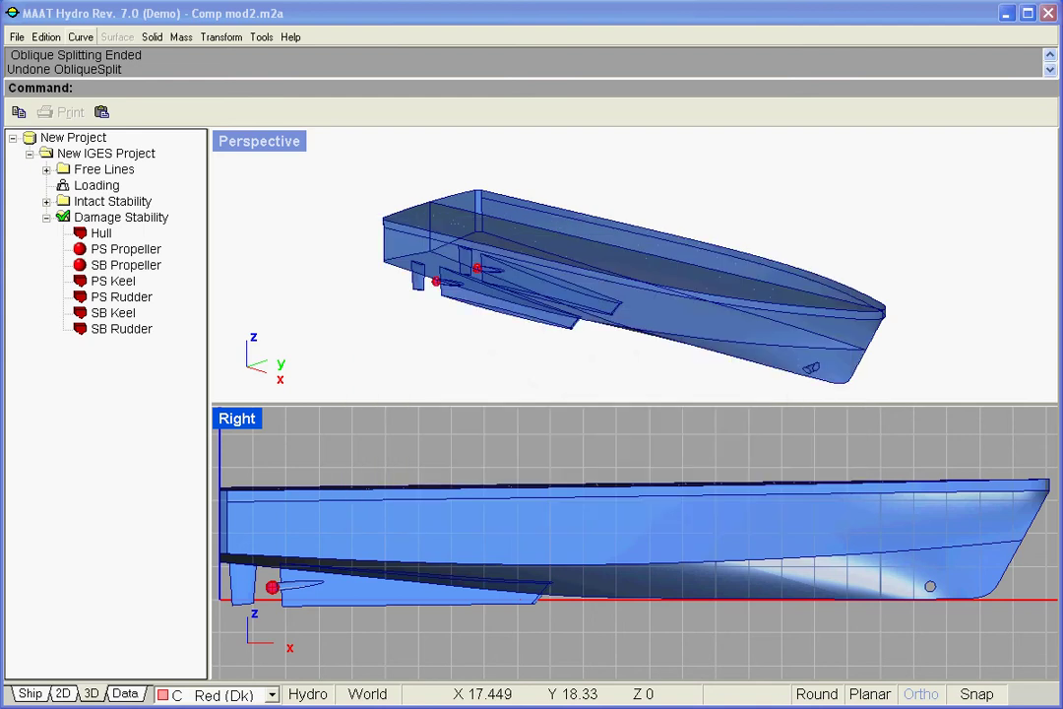
- Split the Hull with an oblique plane through 10,-4,4 and 14,-4,-1, extruded transversally
{"action": "left_click", "coordinate": [152, 38]}
{"action": "left_click", "coordinate": [254, 151]}
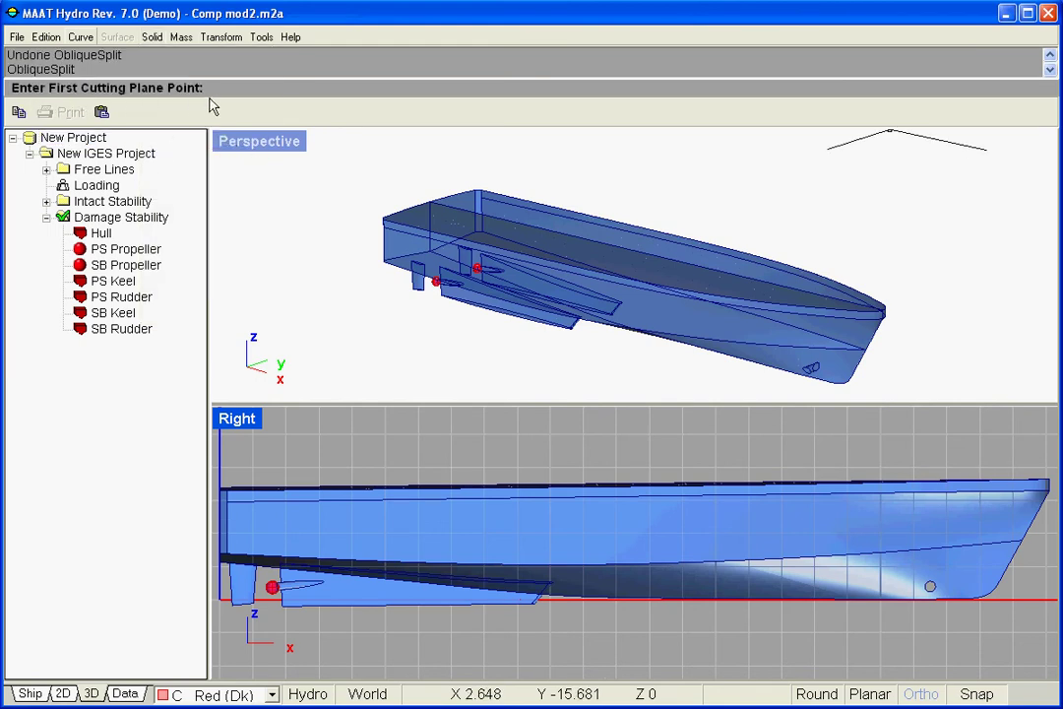
{"action": "type", "text": "10,-4.4"}
{"action": "key", "text": "Return"}
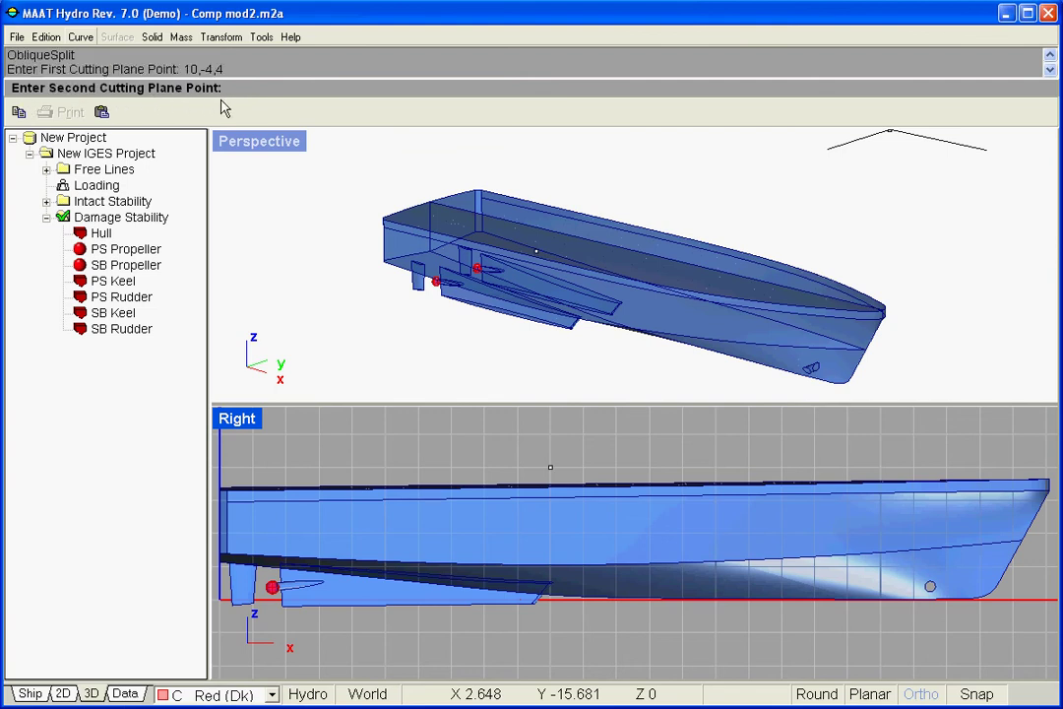
{"action": "left_click", "coordinate": [686, 635]}
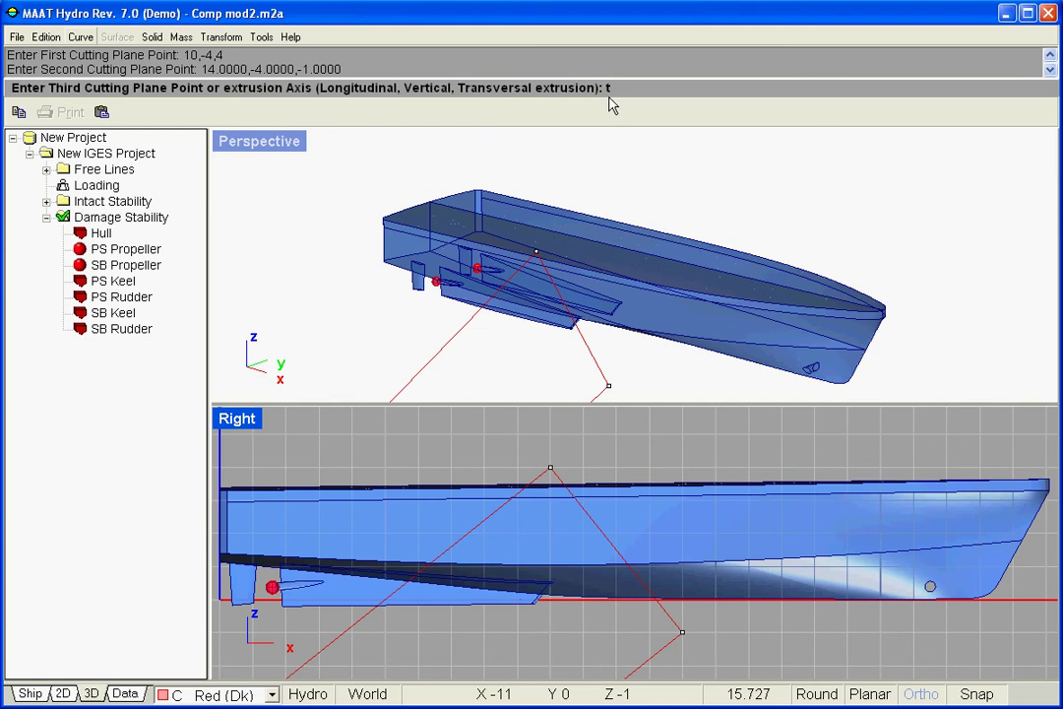
{"action": "key", "text": "Return"}
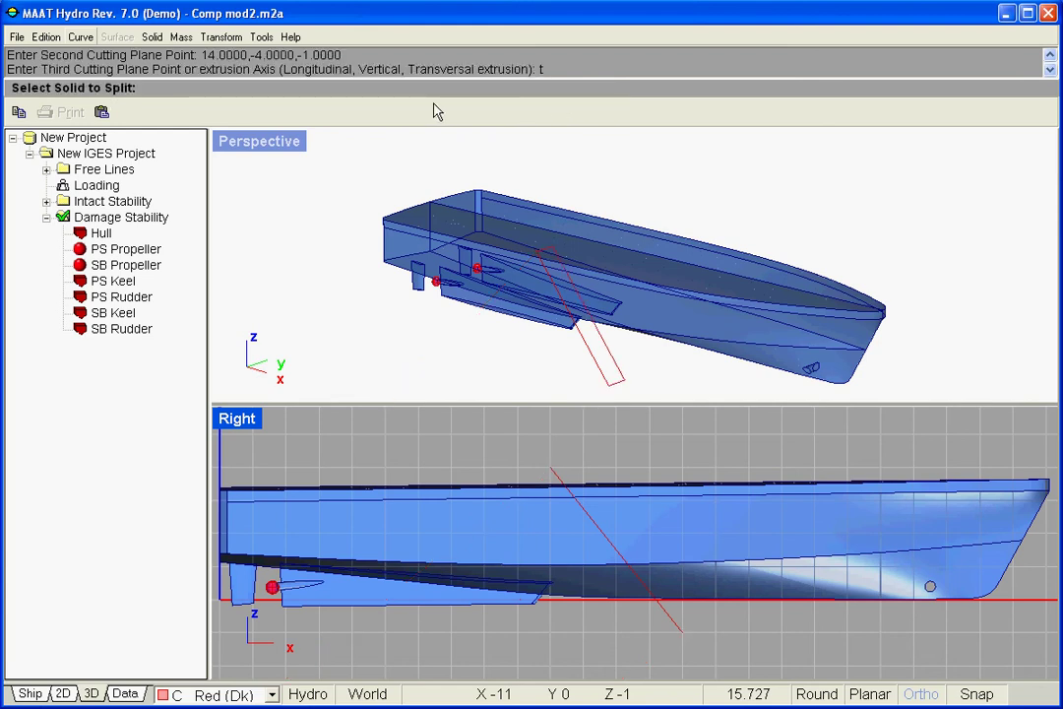
{"action": "left_click", "coordinate": [102, 234]}
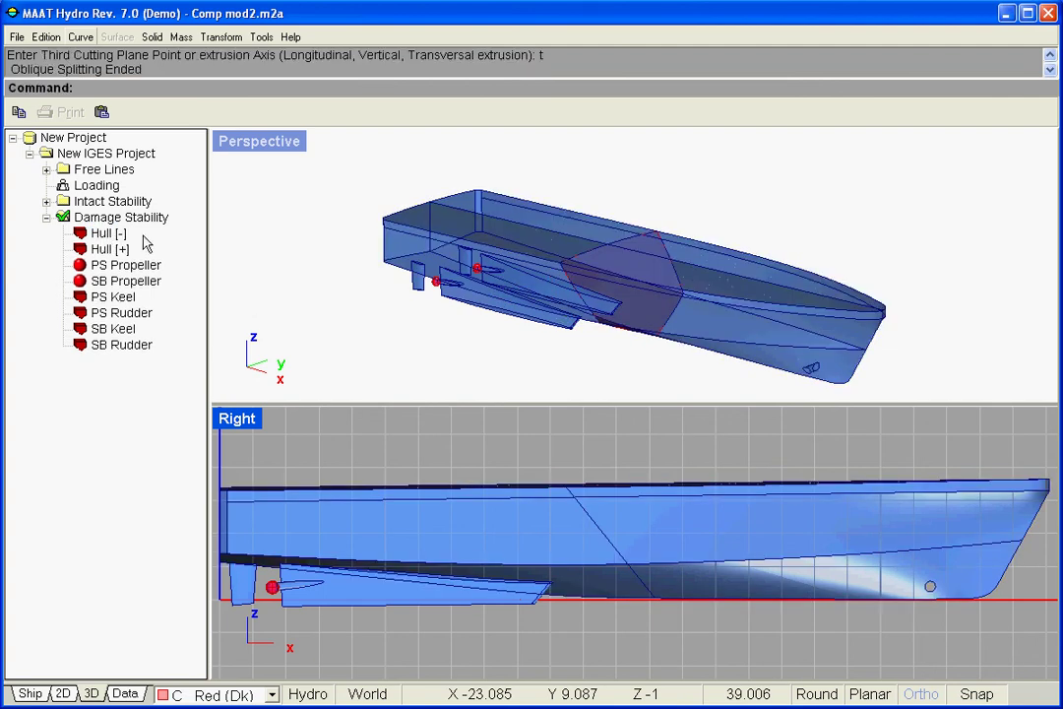
{"action": "left_click", "coordinate": [106, 233]}
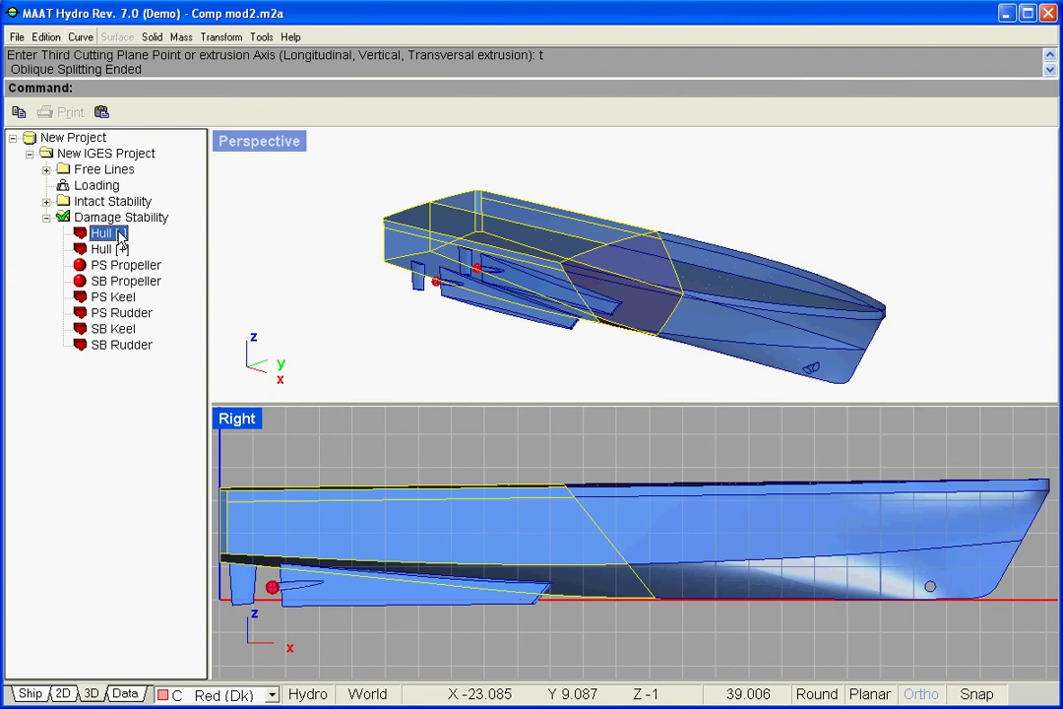
{"action": "left_click", "coordinate": [117, 248]}
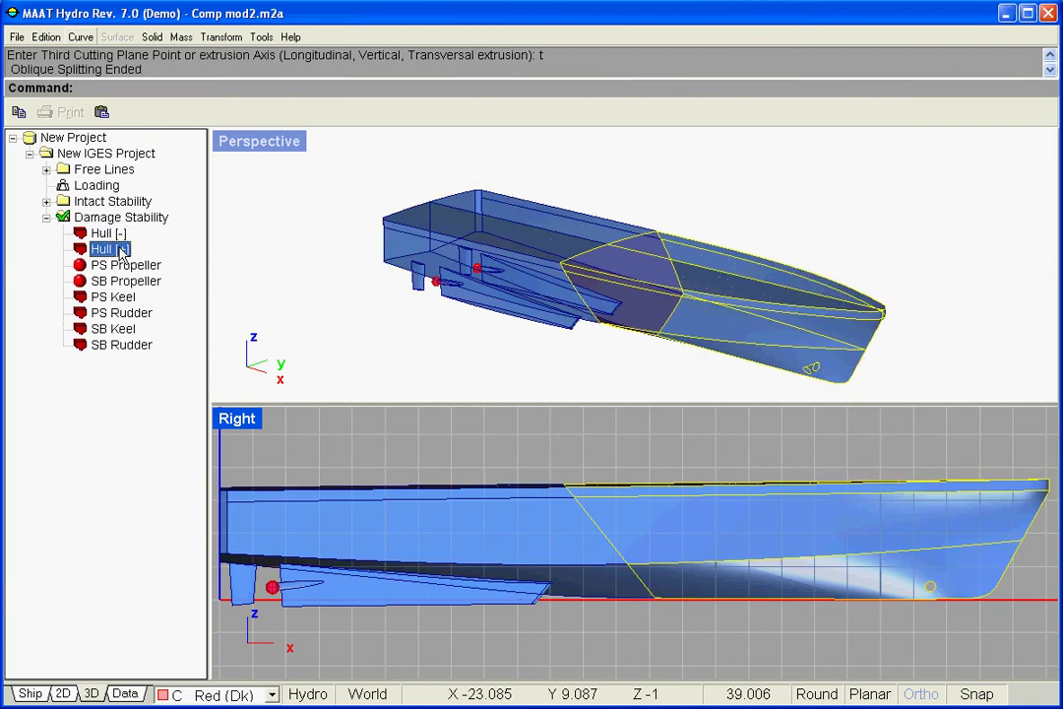
{"action": "left_click", "coordinate": [146, 368]}
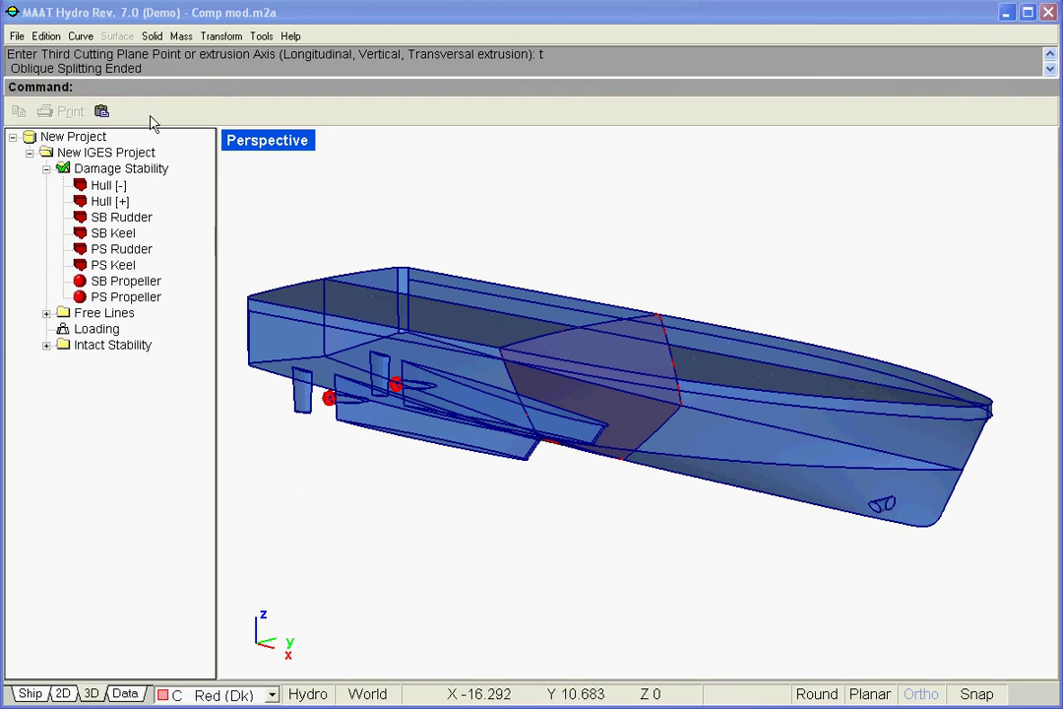
- Merge Hull [-] and Hull [+] with Merge Solids, leaving a single Hull [-]
{"action": "left_click", "coordinate": [152, 36]}
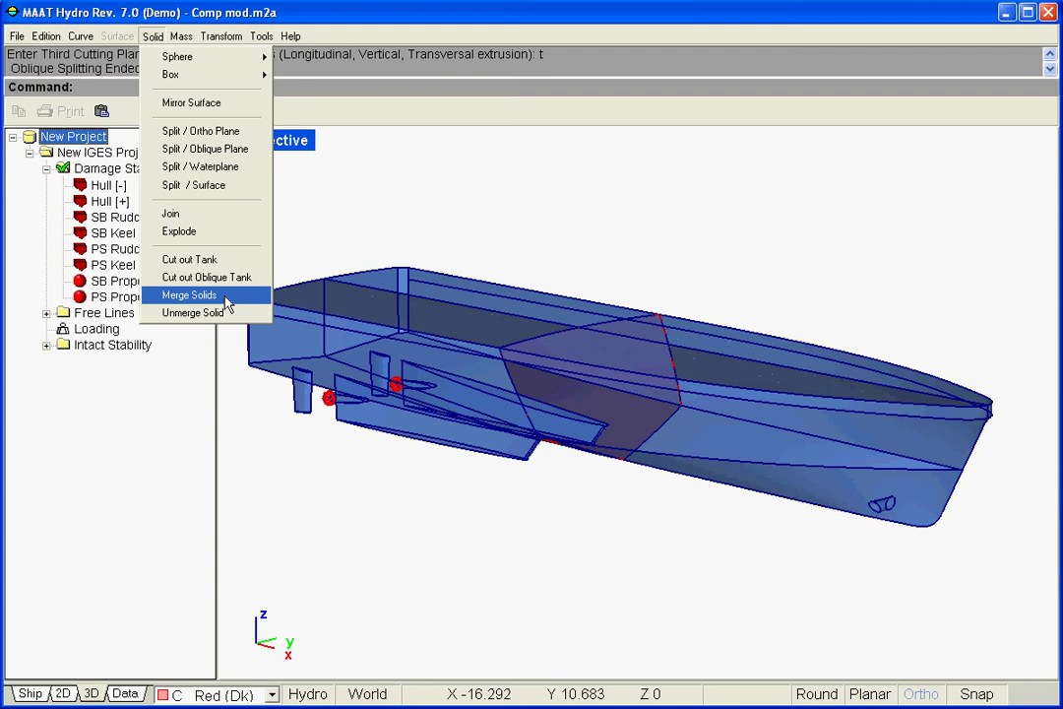
{"action": "left_click", "coordinate": [189, 296]}
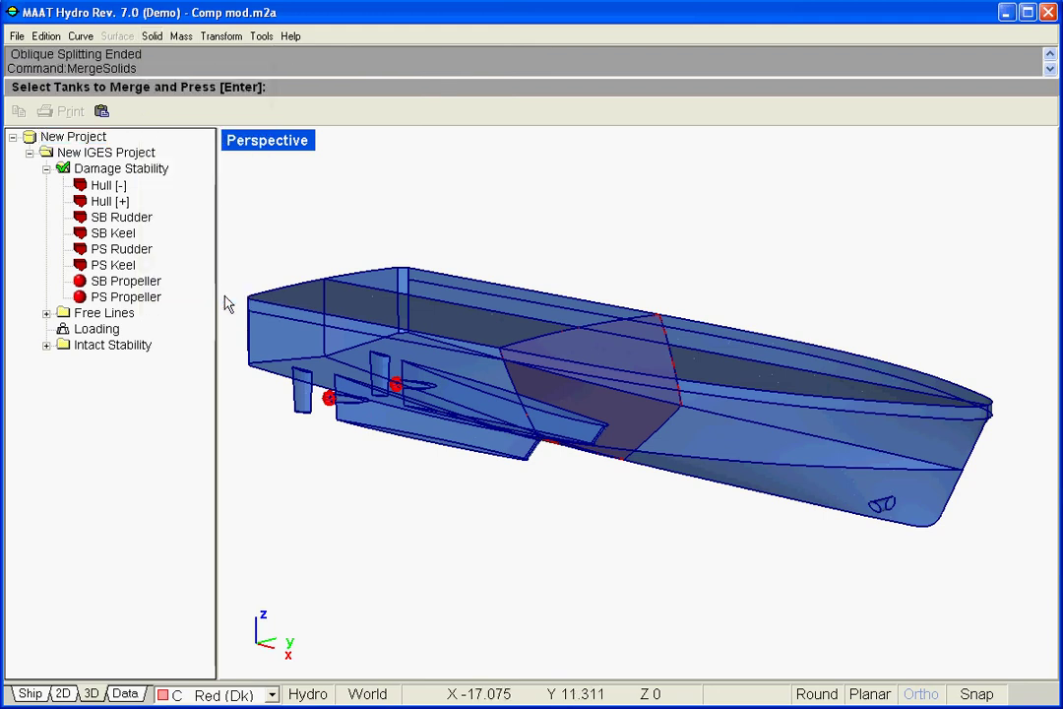
{"action": "left_click", "coordinate": [108, 186]}
{"action": "left_click", "coordinate": [110, 201]}
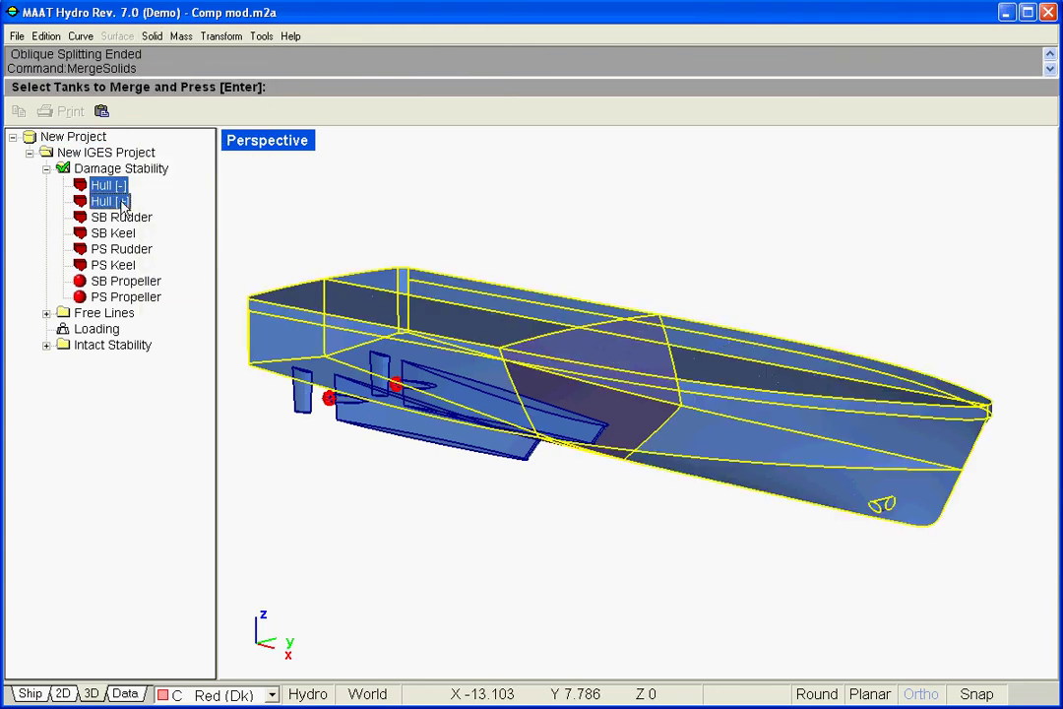
{"action": "key", "text": "Return"}
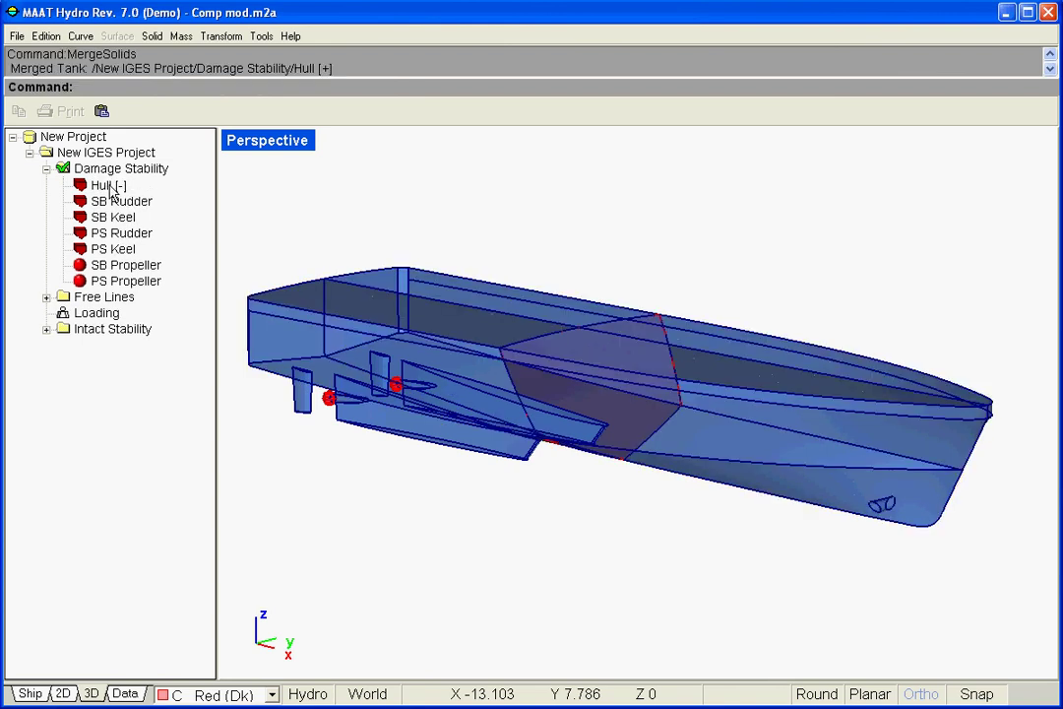
{"action": "left_click", "coordinate": [111, 187]}
{"action": "left_click", "coordinate": [121, 356]}
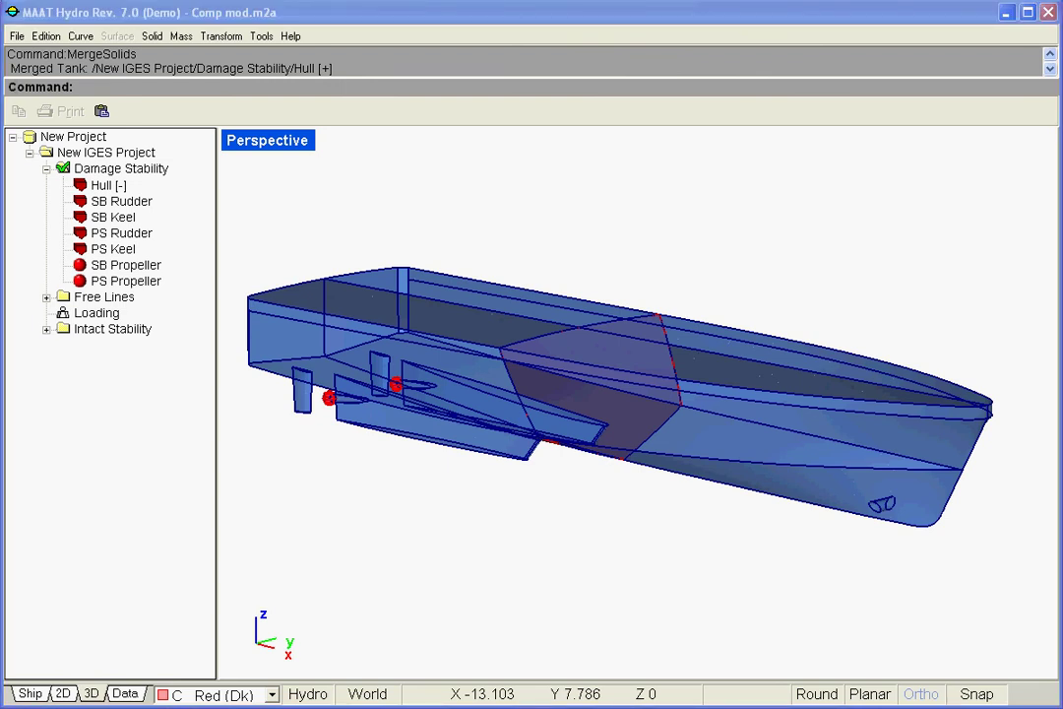
- Check the merged Hull [-] in the tree, then bring up the Solid menu
{"action": "left_click", "coordinate": [109, 185]}
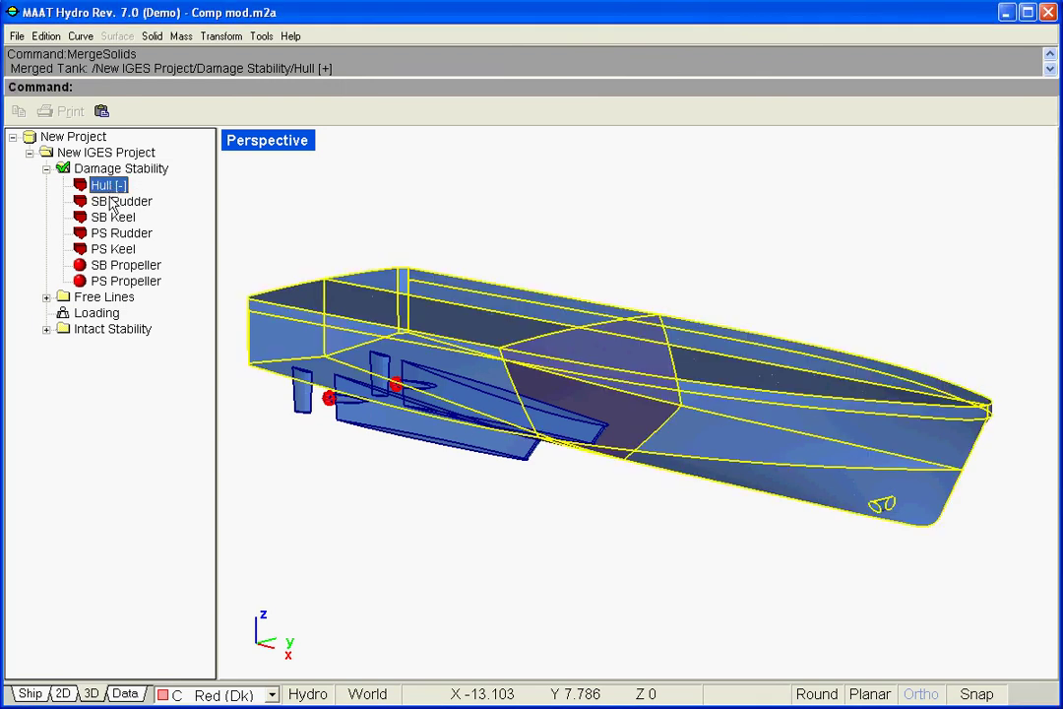
{"action": "left_click", "coordinate": [121, 354]}
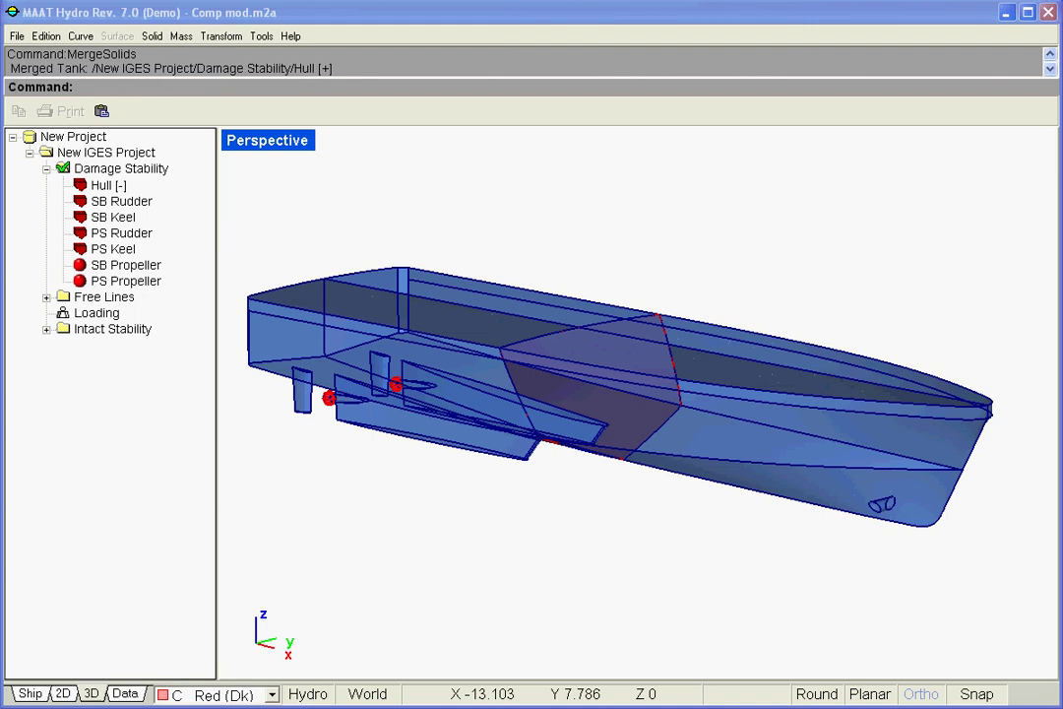
{"action": "left_click", "coordinate": [153, 36]}
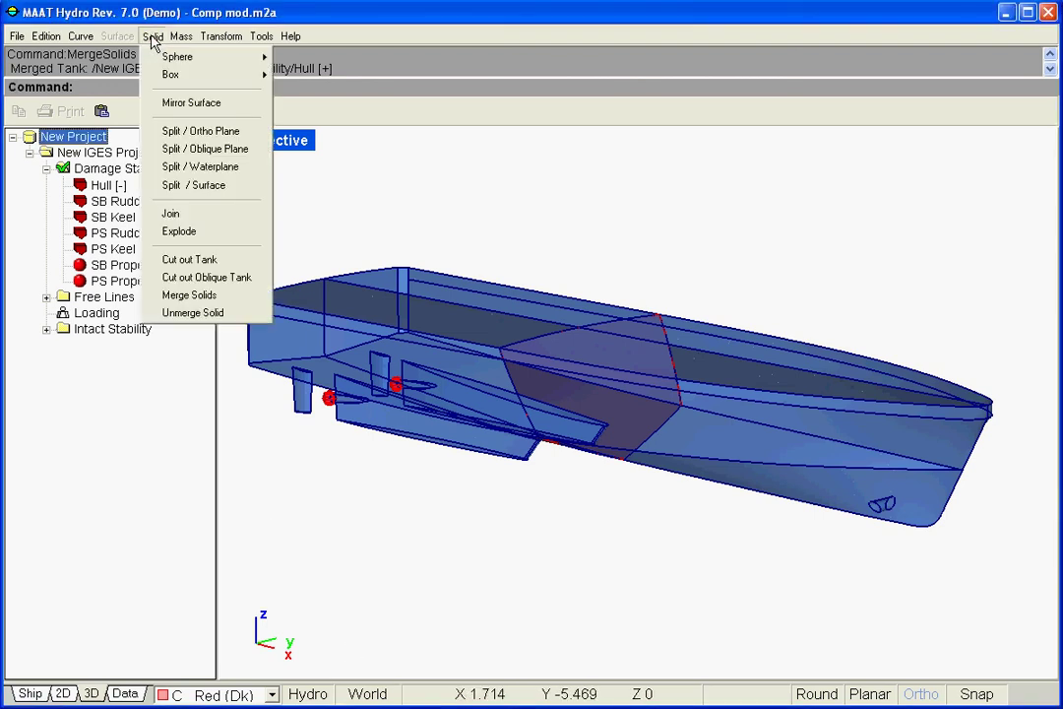
- Unmerge Hull [-] with Unmerge Solid, restoring separate Hull [-] and Hull [+]
{"action": "left_click", "coordinate": [232, 315]}
{"action": "left_click", "coordinate": [111, 190]}
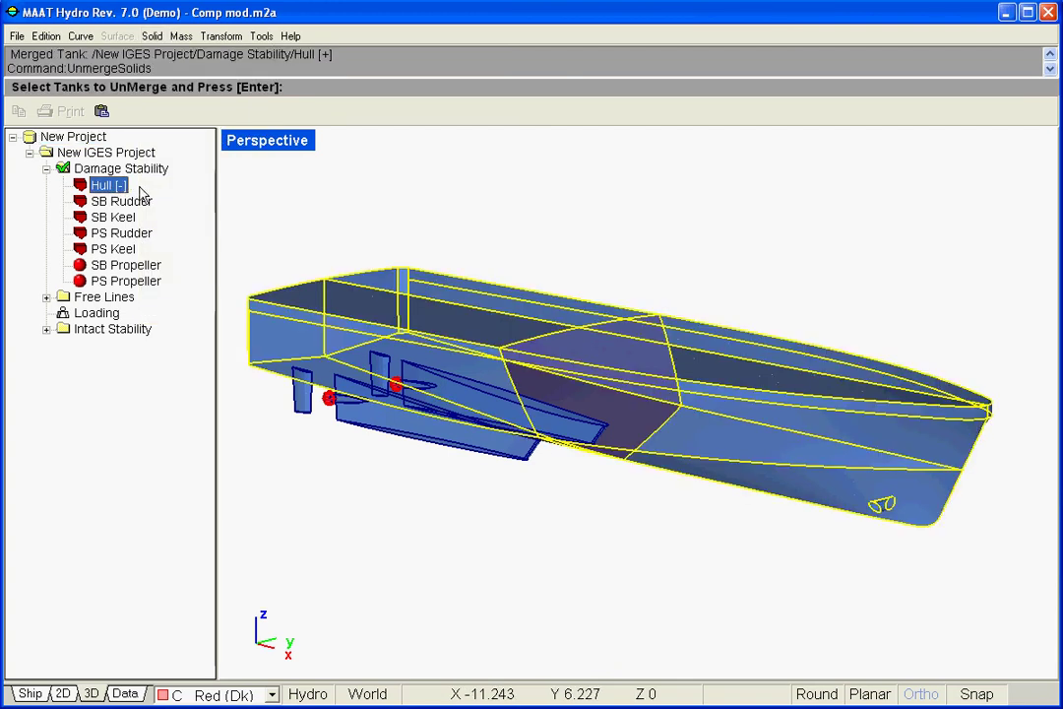
{"action": "key", "text": "Return"}
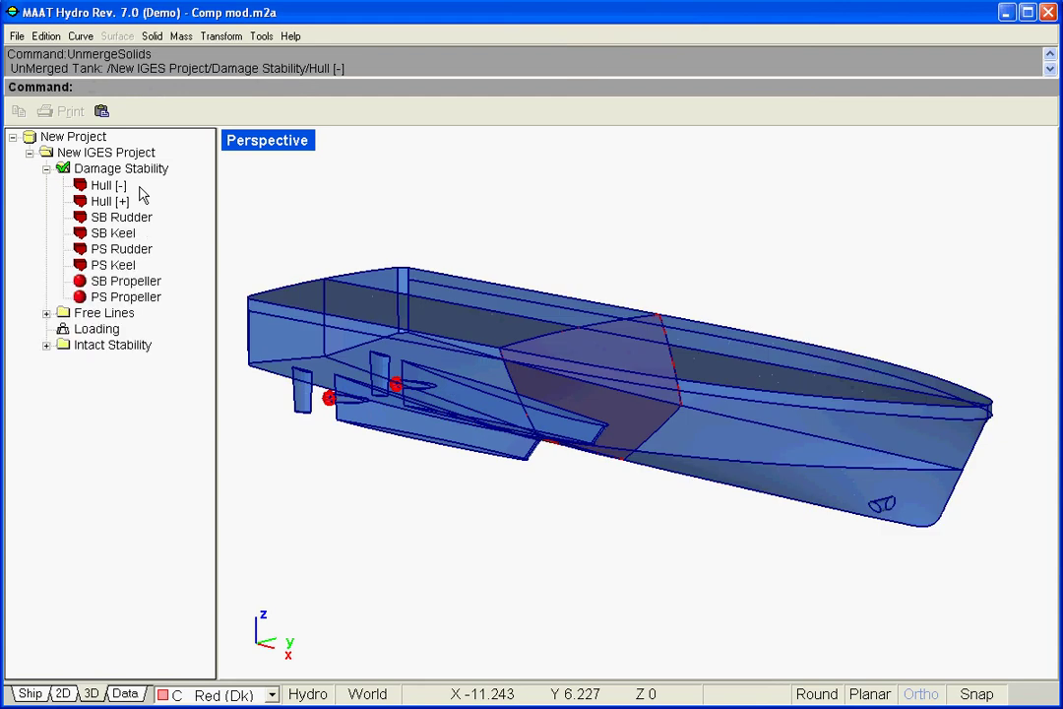